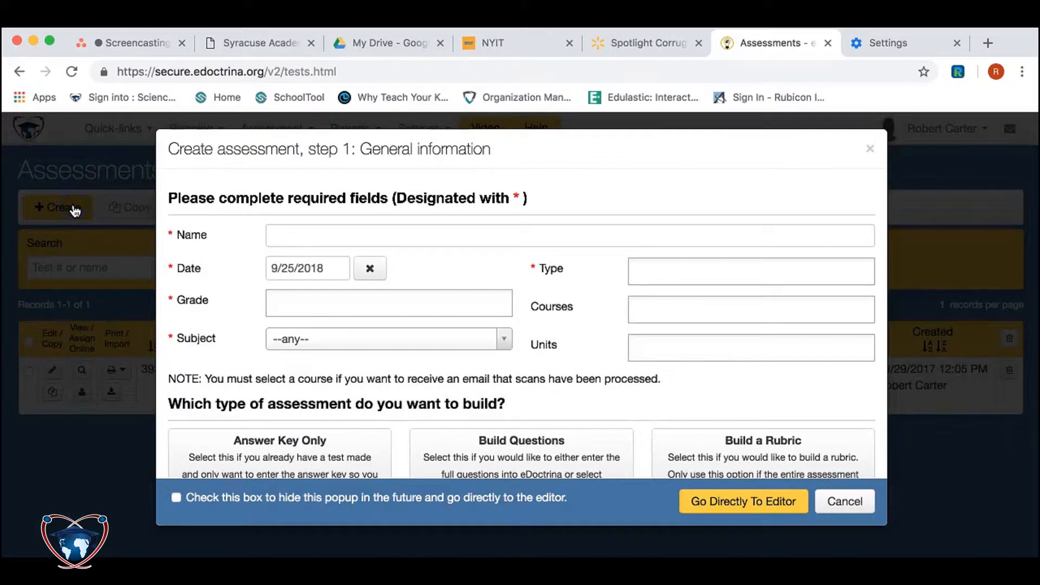
Step: Name the new assessment TEST1234 and set its grade to 5
left_click(302, 237)
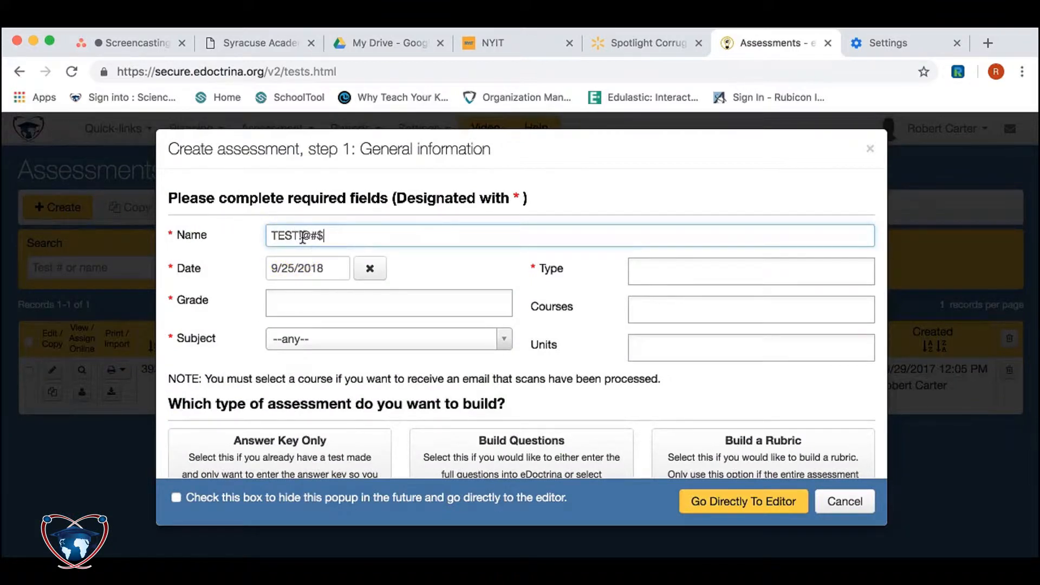
type("TEST1234")
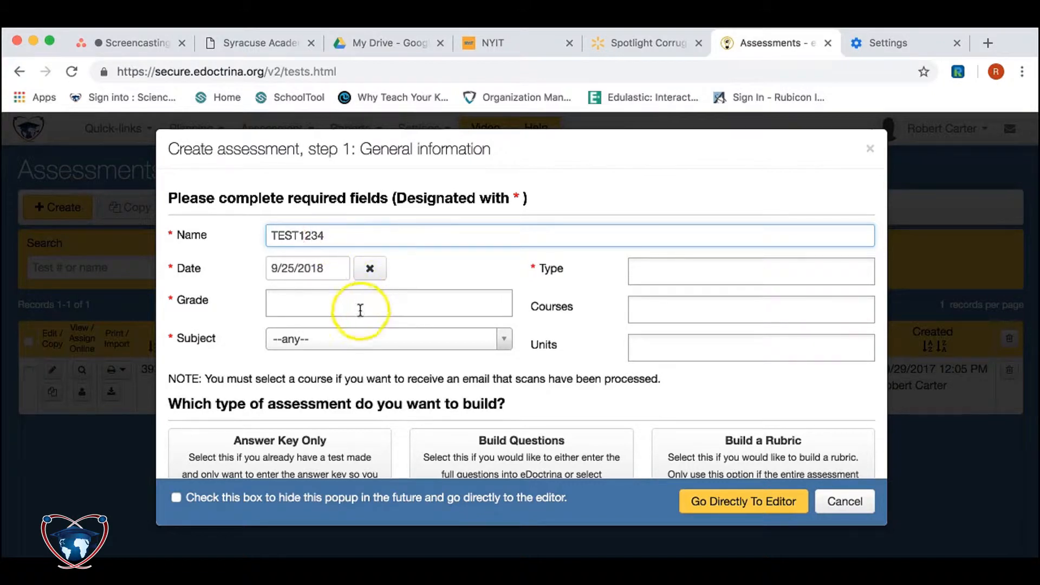
left_click(360, 306)
left_click(301, 471)
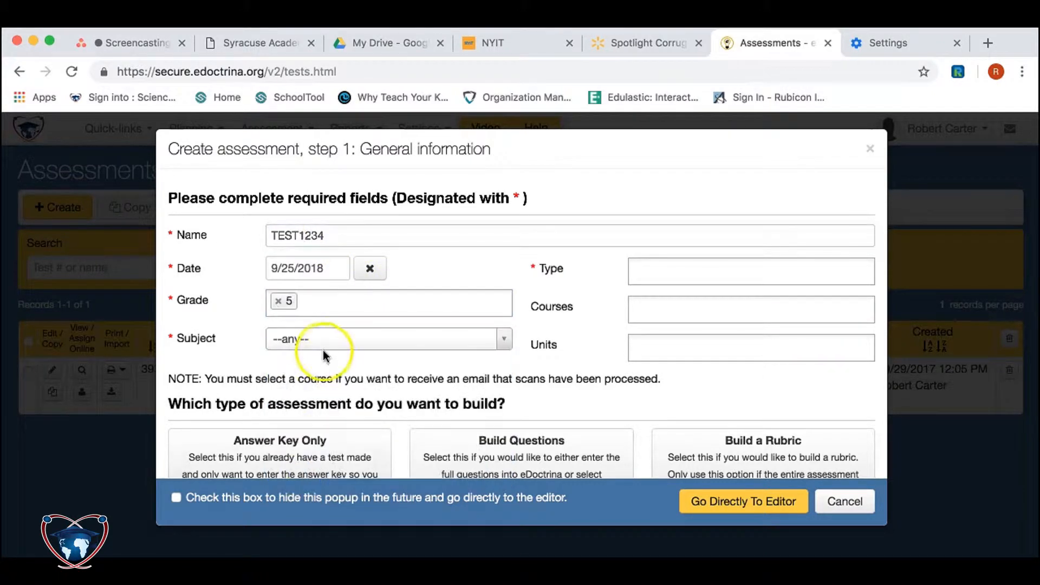
Step: Set the assessment's subject to Mathematics and its type to Grade Level
left_click(325, 340)
scroll(333, 449, "down", 10)
scroll(340, 486, "down", 3)
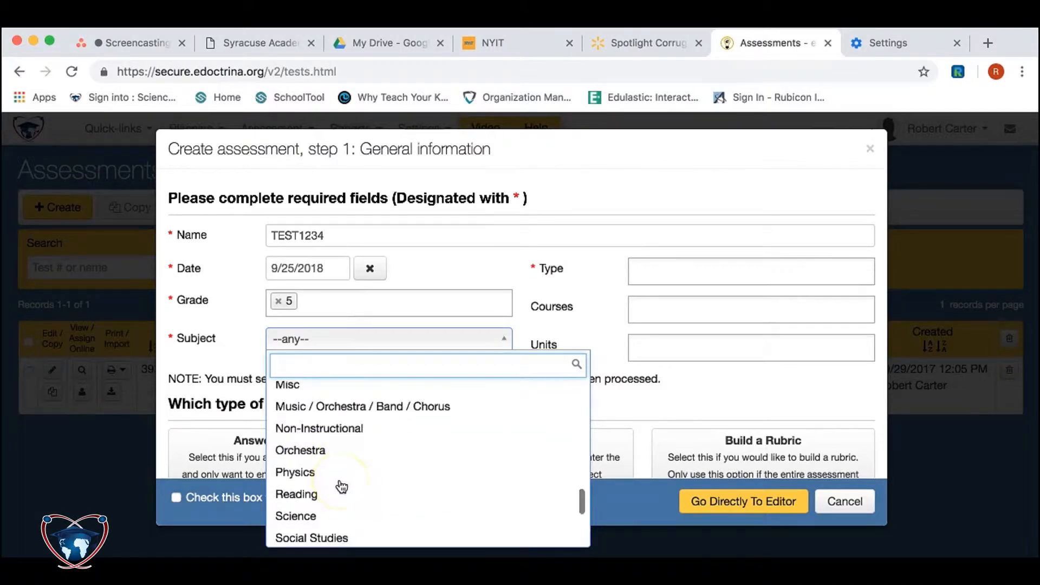
scroll(338, 487, "up", 4)
left_click(336, 437)
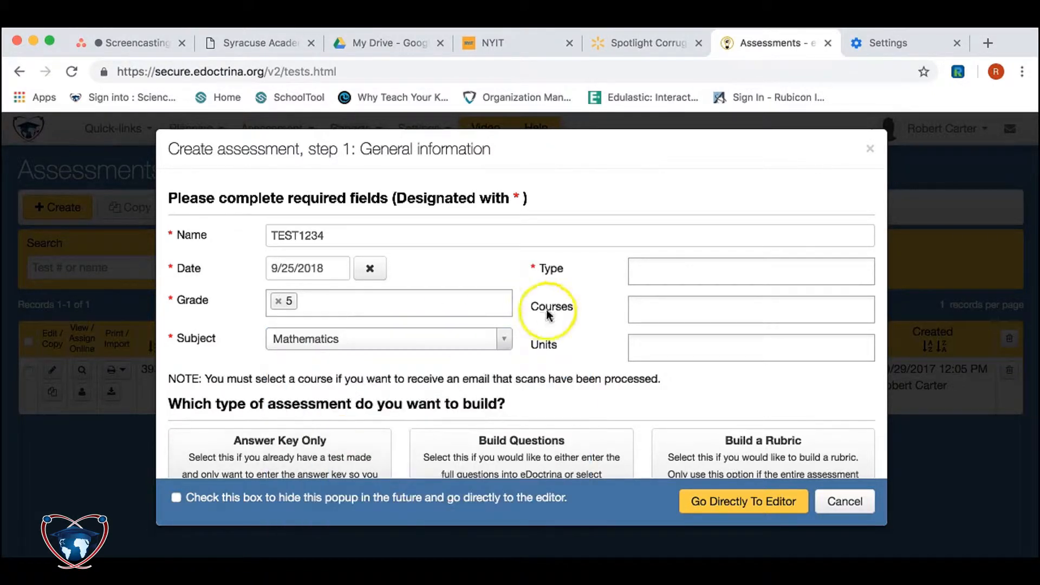
left_click(693, 271)
left_click(668, 323)
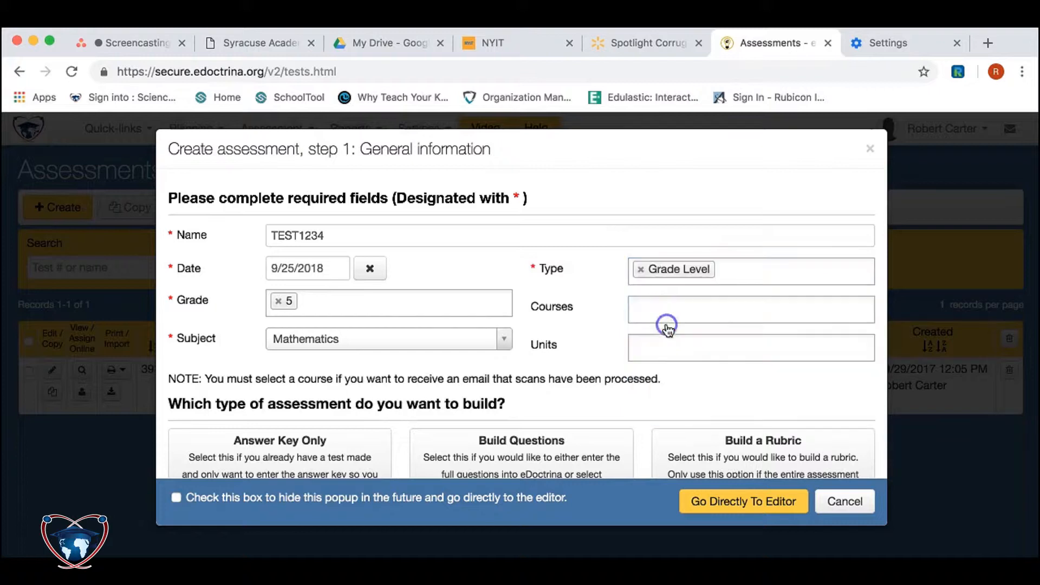
Step: Choose Build Questions as the assessment type, with the option to build your own questions
scroll(565, 316, "down", 1)
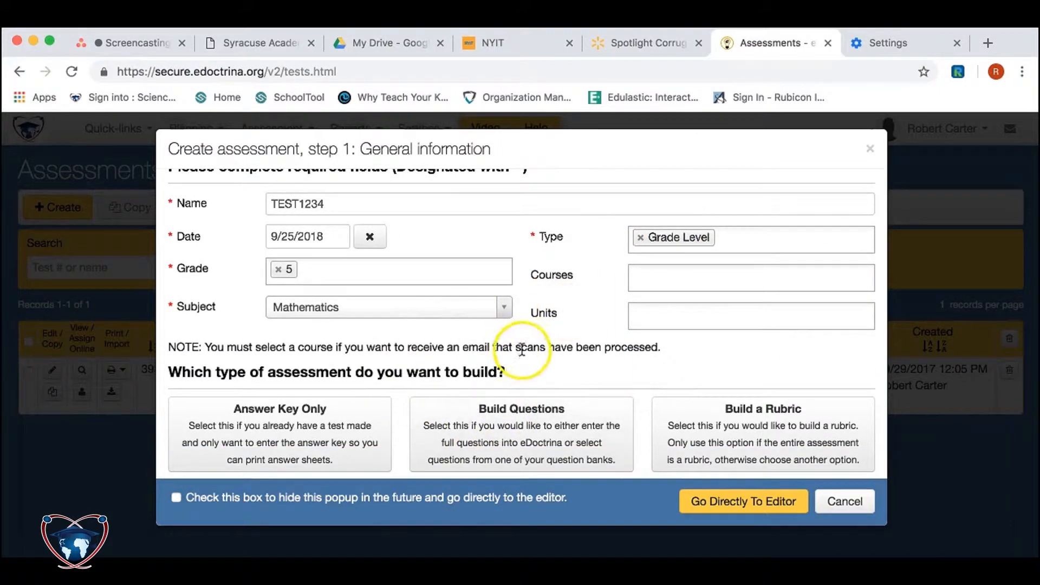
left_click(493, 432)
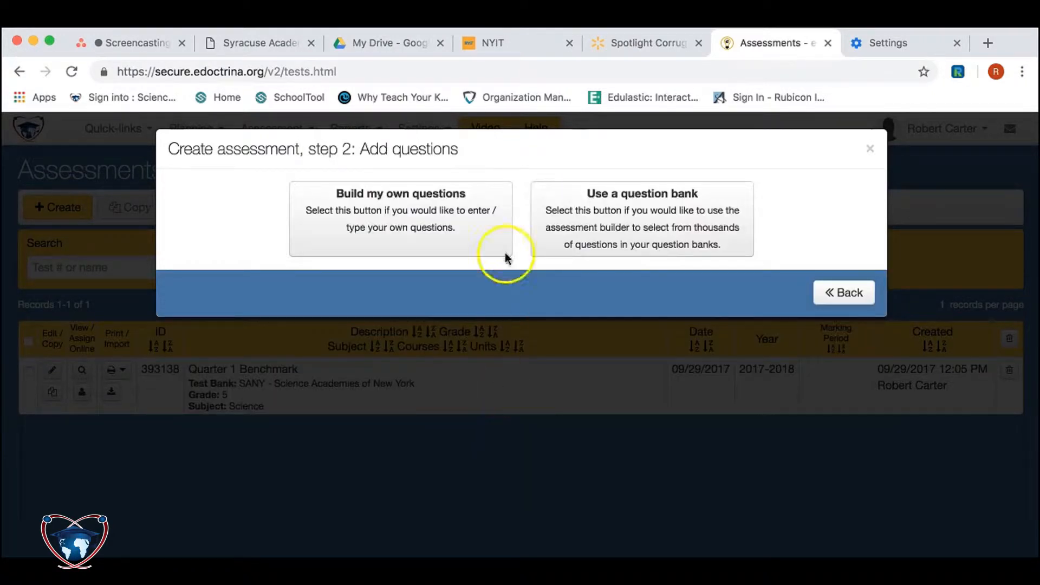
left_click(454, 232)
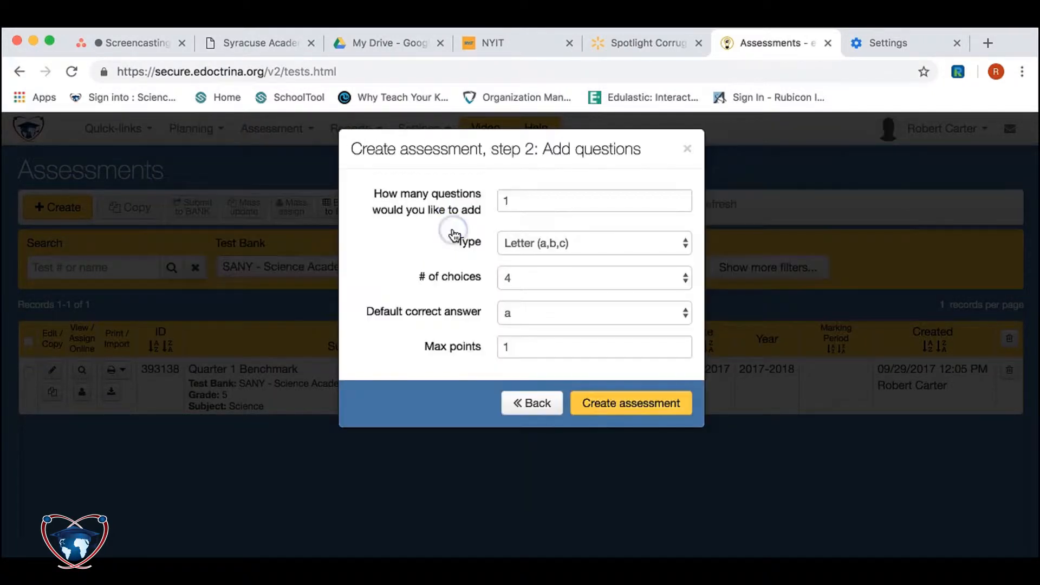
Step: Create the assessment with 10 questions of type Letter (a,b,c) and max points of 10
left_click(543, 204)
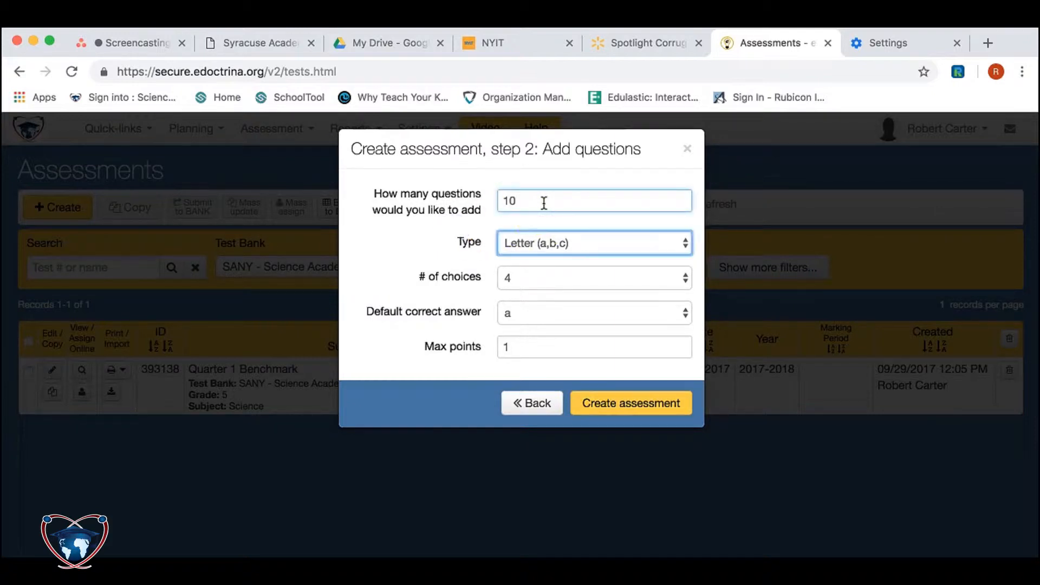
left_click(574, 245)
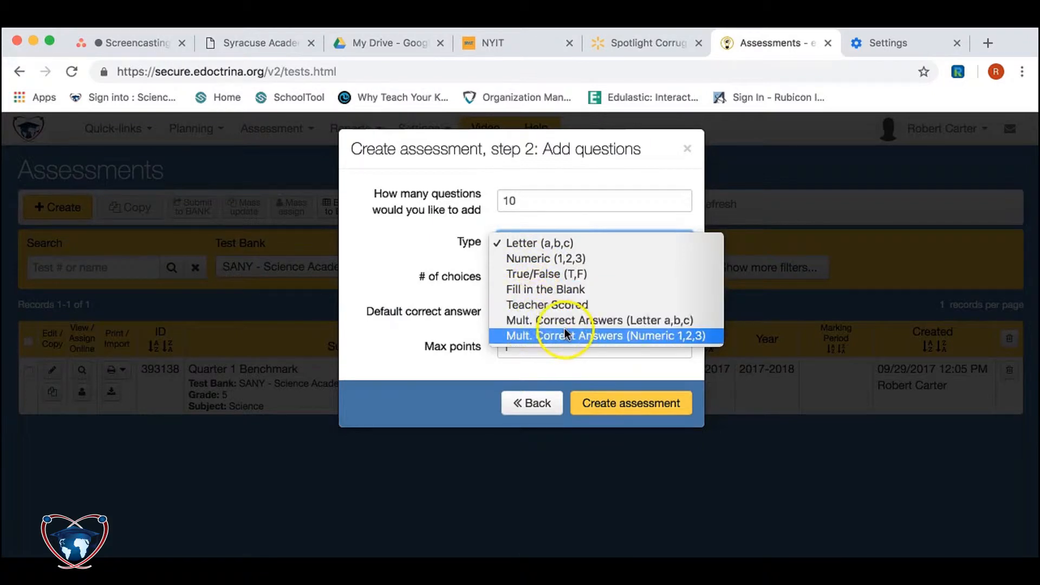
left_click(576, 244)
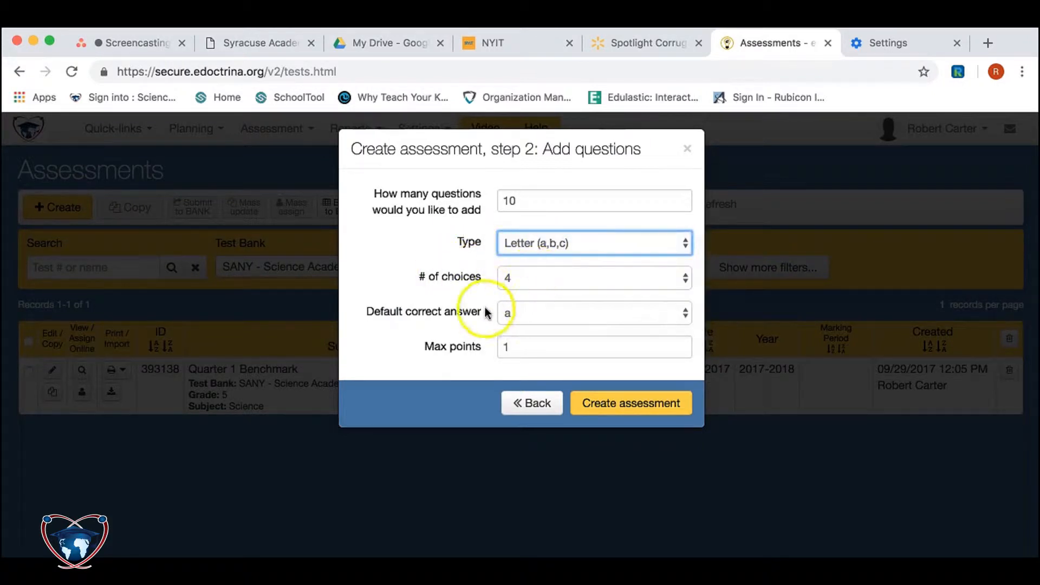
left_click(524, 346)
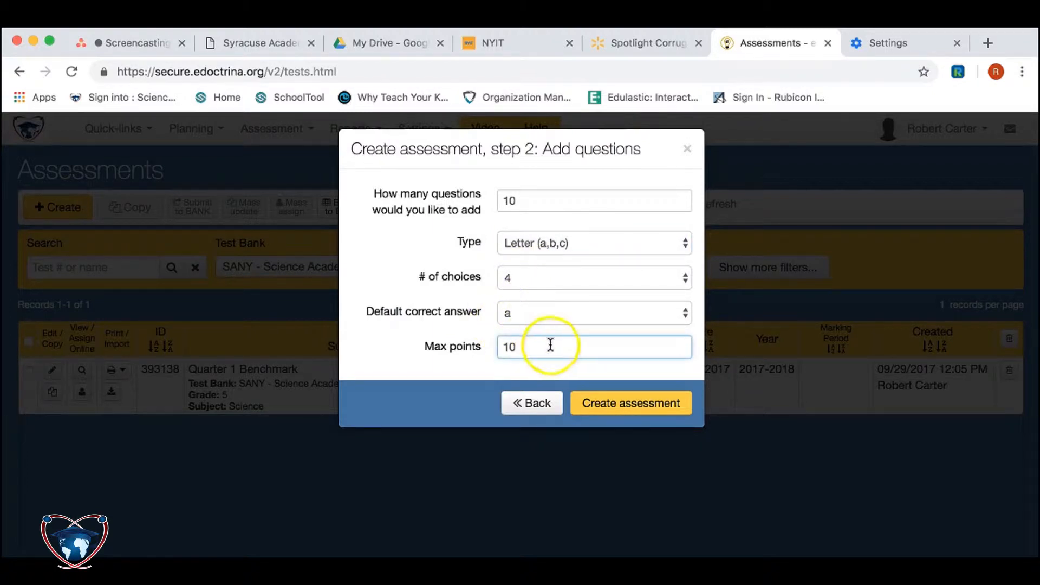
left_click(633, 401)
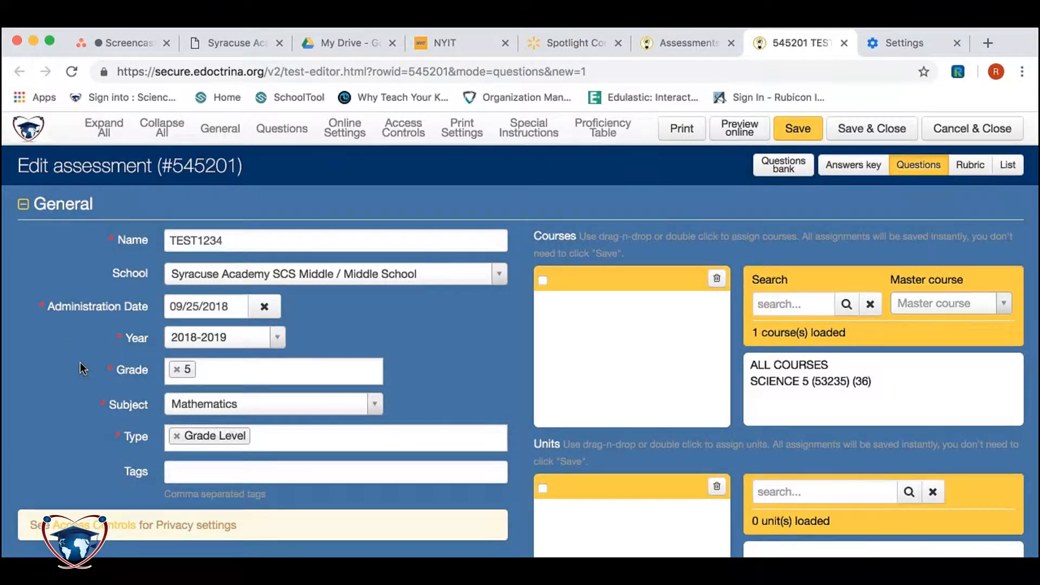
Step: Look over the new assessment's general settings and its list of blank questions
left_click(399, 310)
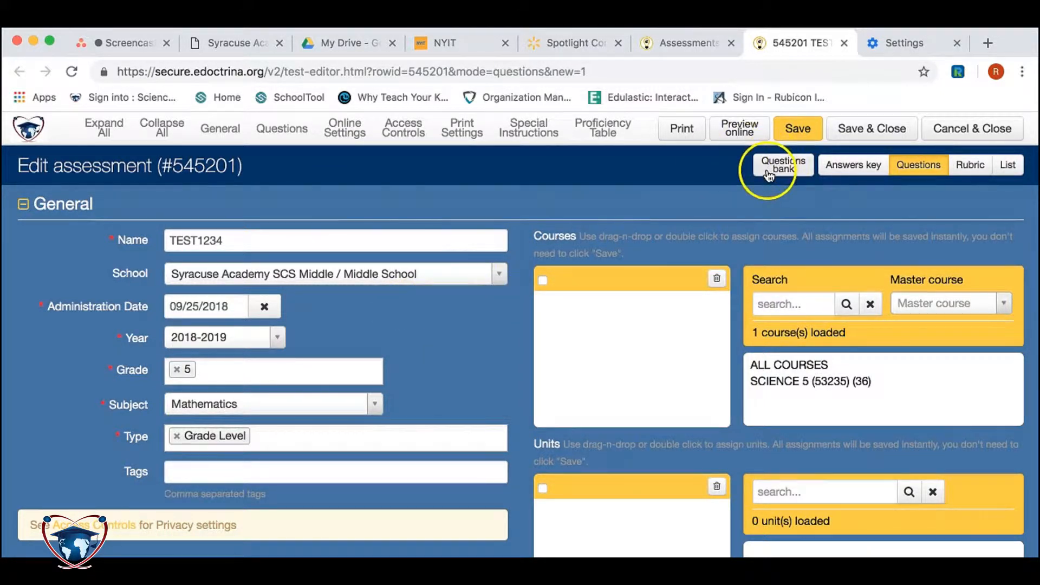
scroll(423, 335, "down", 4)
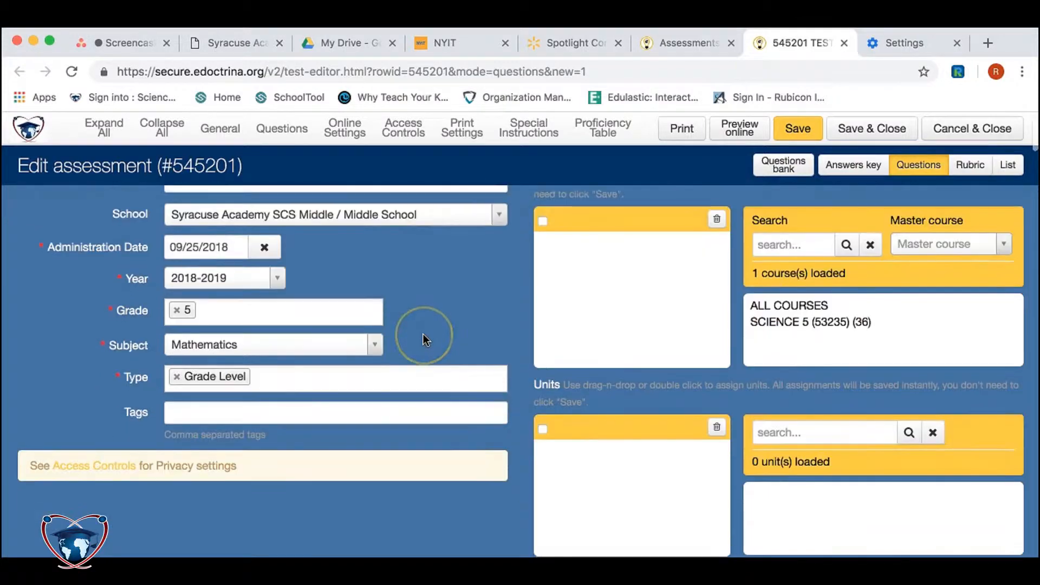
scroll(423, 335, "down", 3)
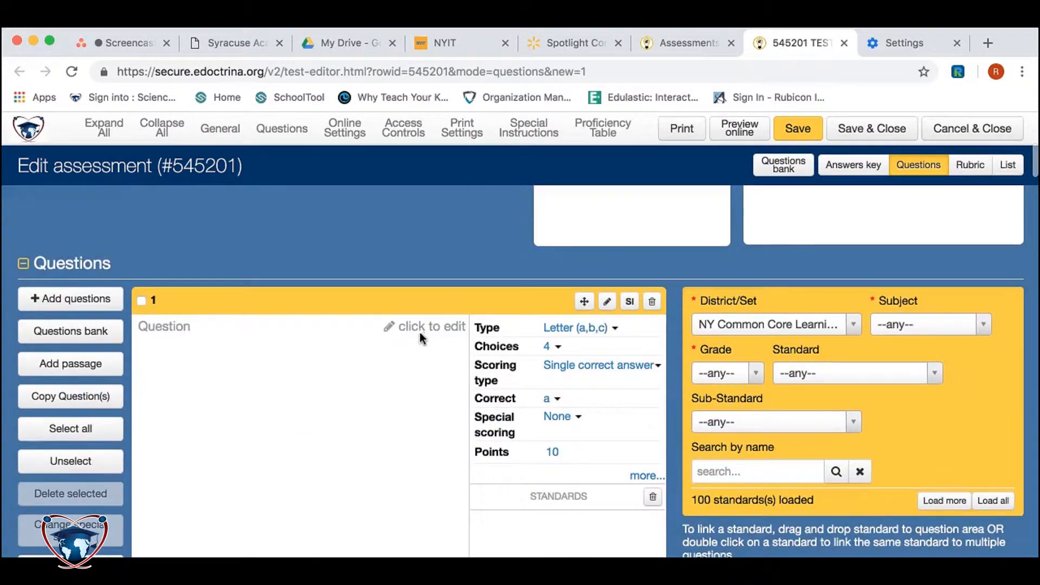
scroll(338, 359, "down", 4)
left_click(338, 355)
scroll(338, 358, "down", 20)
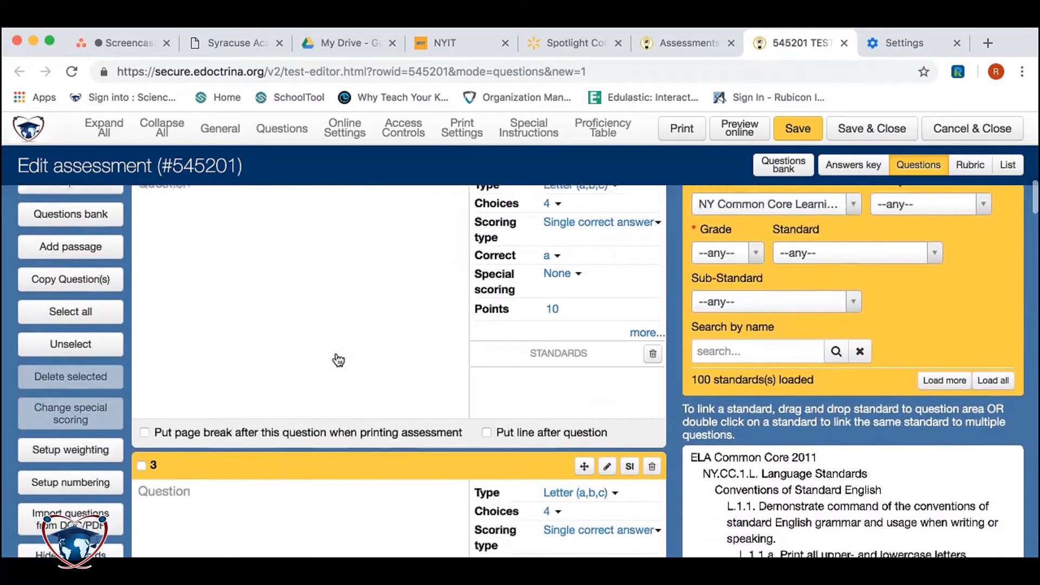
scroll(339, 358, "up", 18)
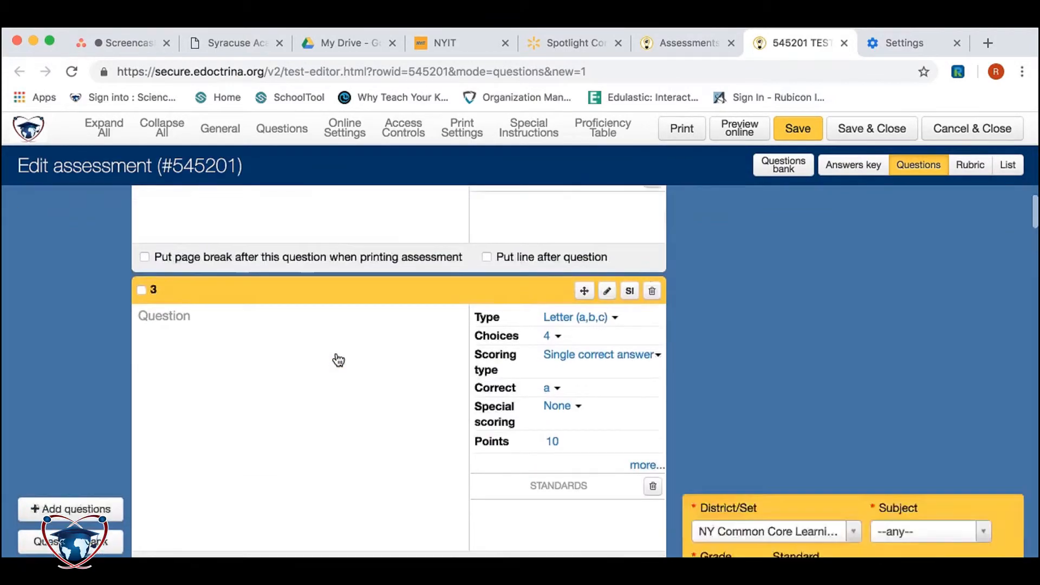
scroll(338, 360, "up", 8)
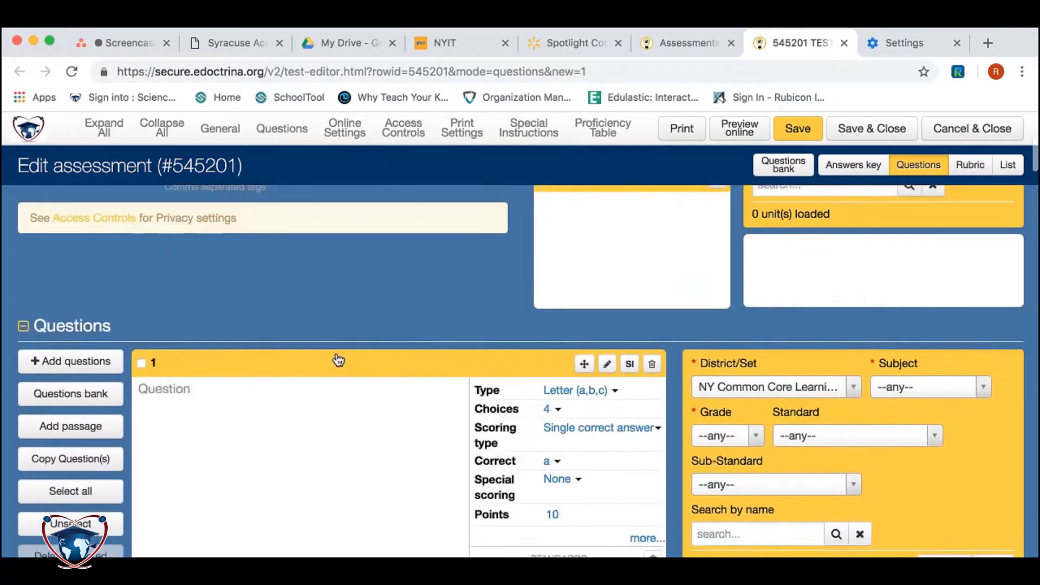
Step: Open the details of question 1 for editing
scroll(339, 360, "down", 3)
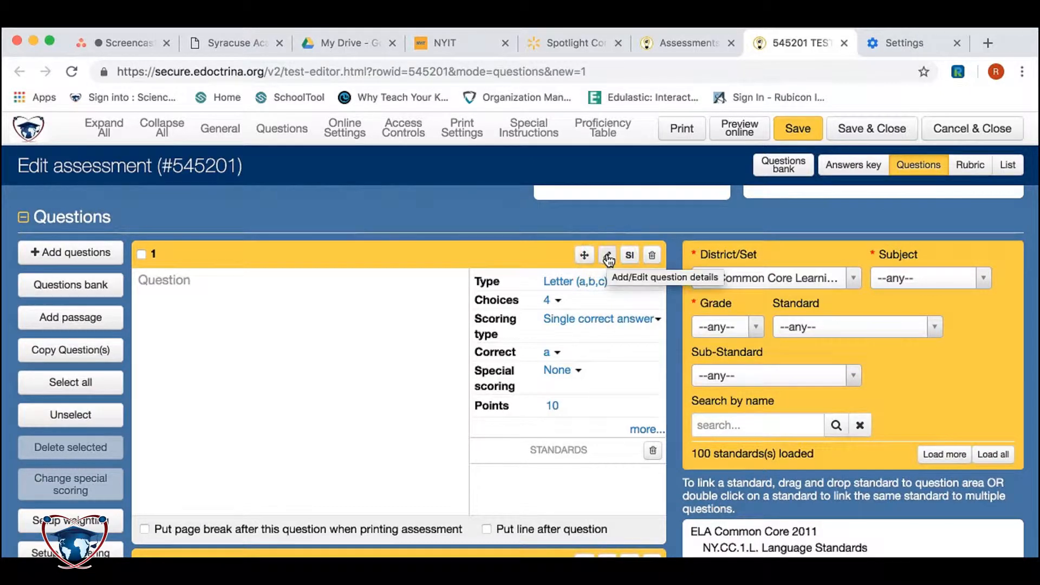
left_click(608, 260)
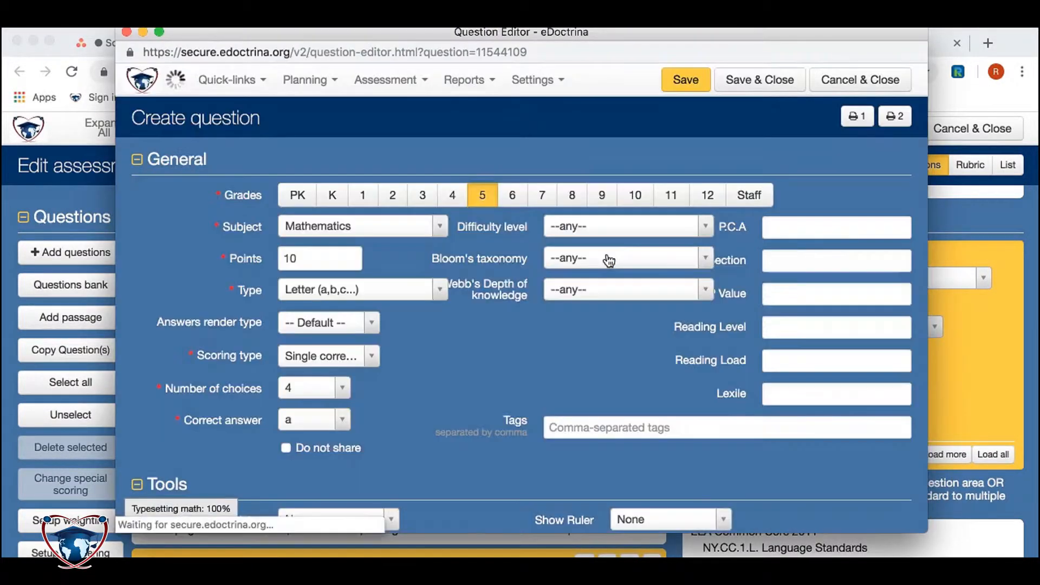
left_click(452, 343)
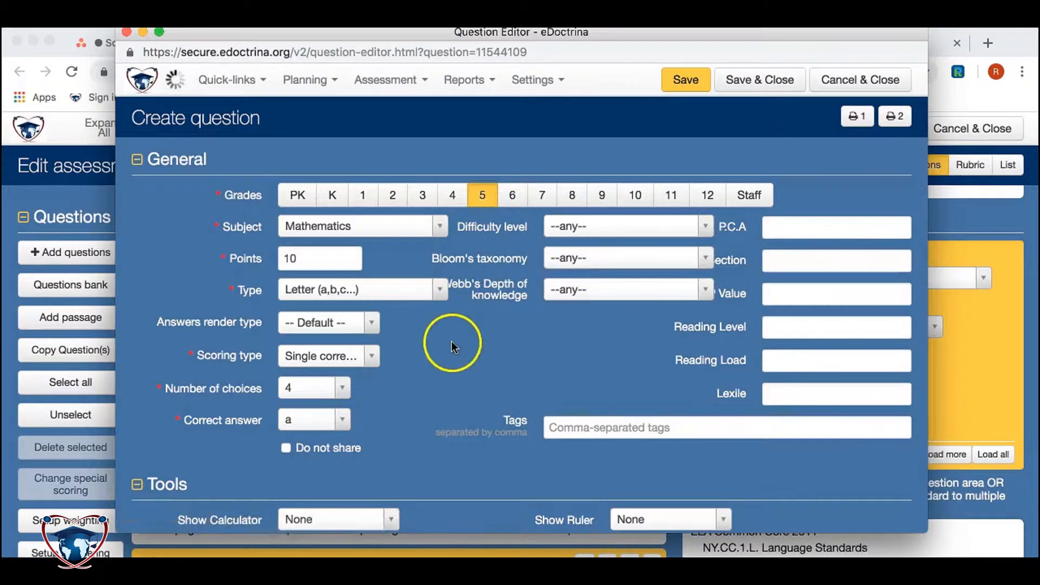
Step: Review the question's general options, such as difficulty level and Bloom's taxonomy, along with its tools and standards sections
scroll(453, 346, "down", 1)
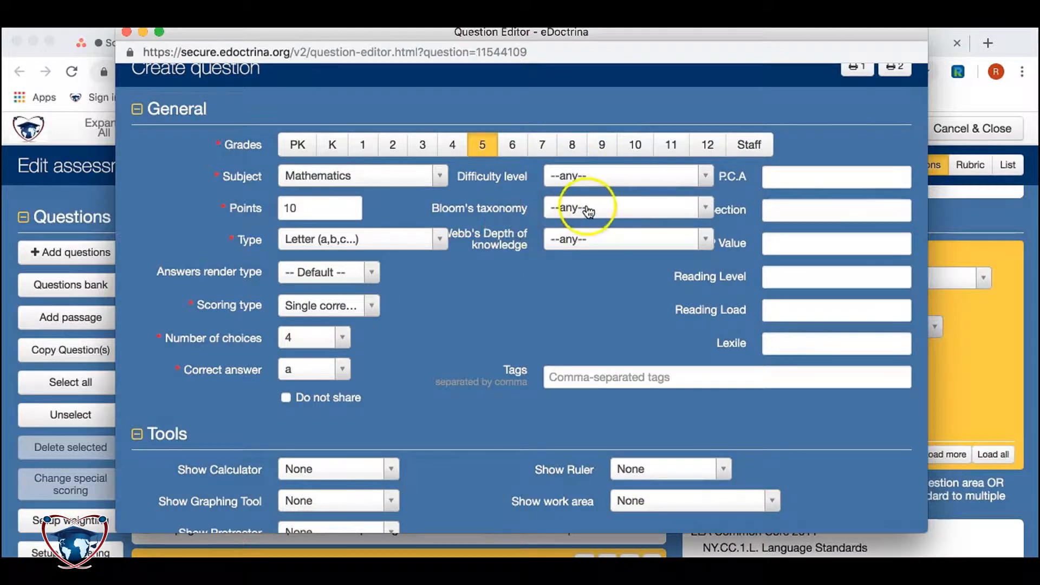
scroll(475, 341, "down", 1)
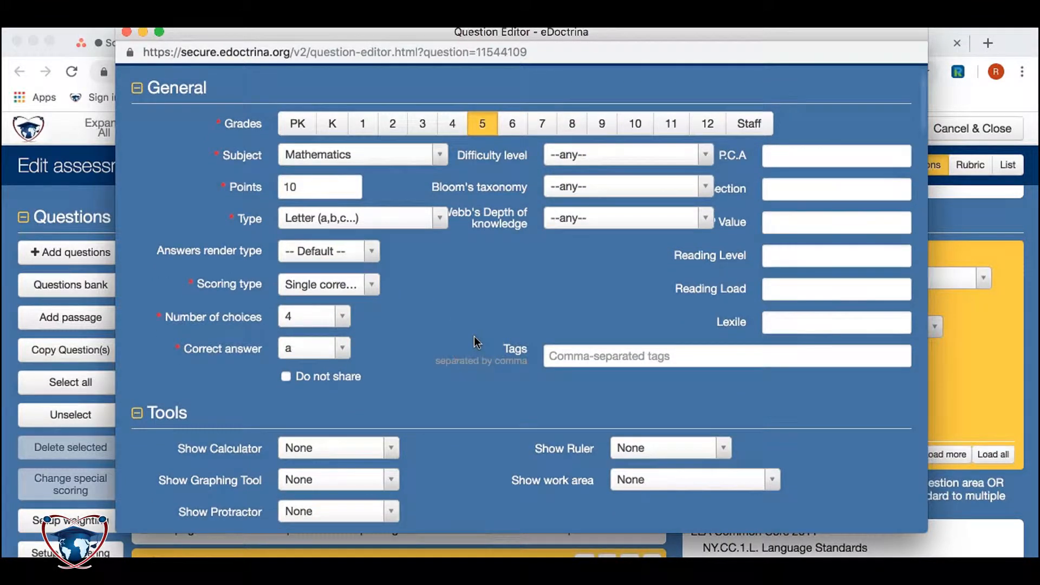
scroll(477, 341, "down", 1)
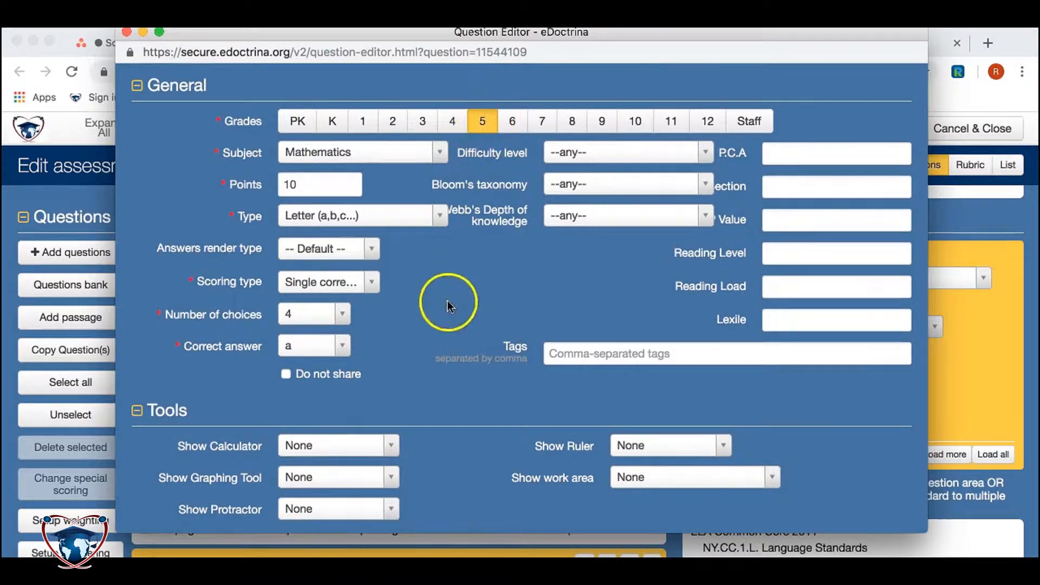
scroll(448, 346, "down", 5)
scroll(428, 337, "down", 3)
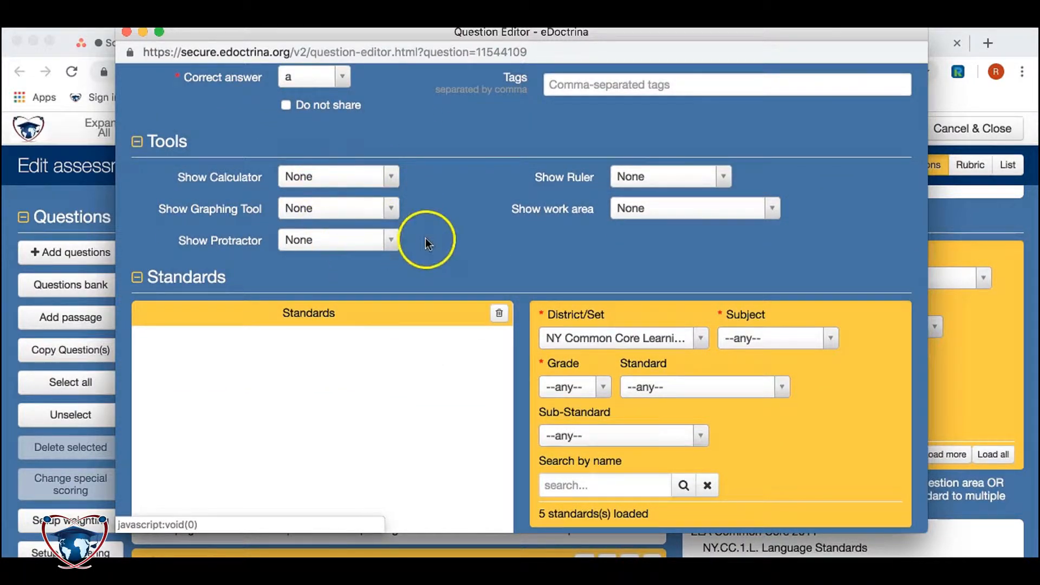
scroll(469, 265, "down", 2)
scroll(469, 264, "down", 1)
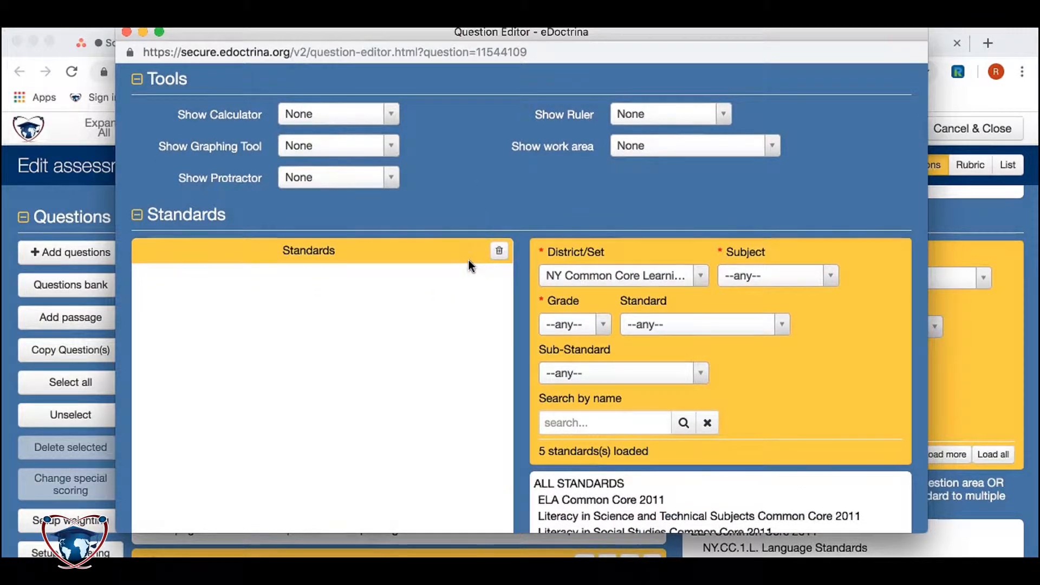
scroll(470, 266, "down", 4)
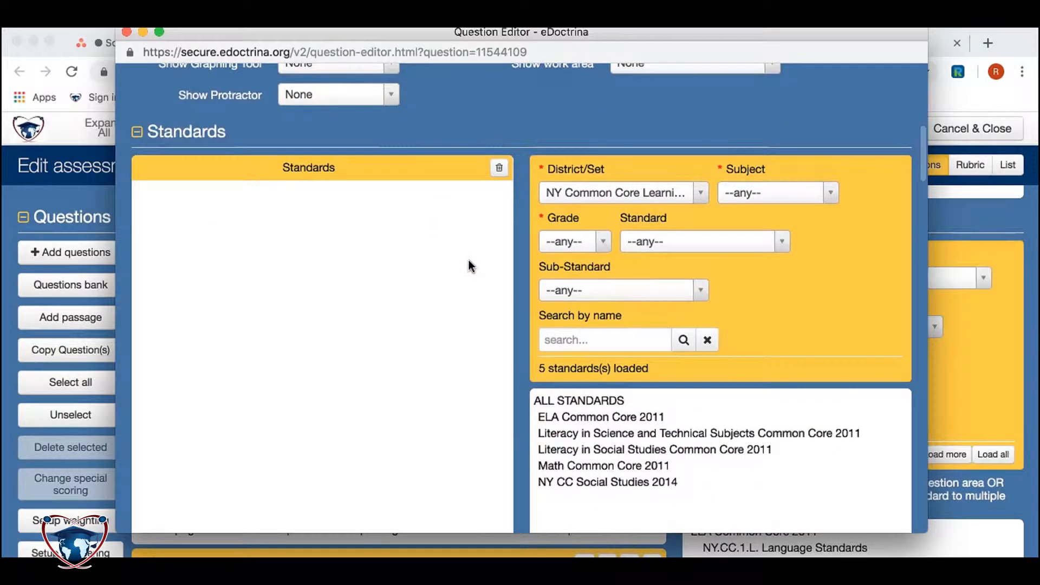
scroll(470, 265, "down", 1)
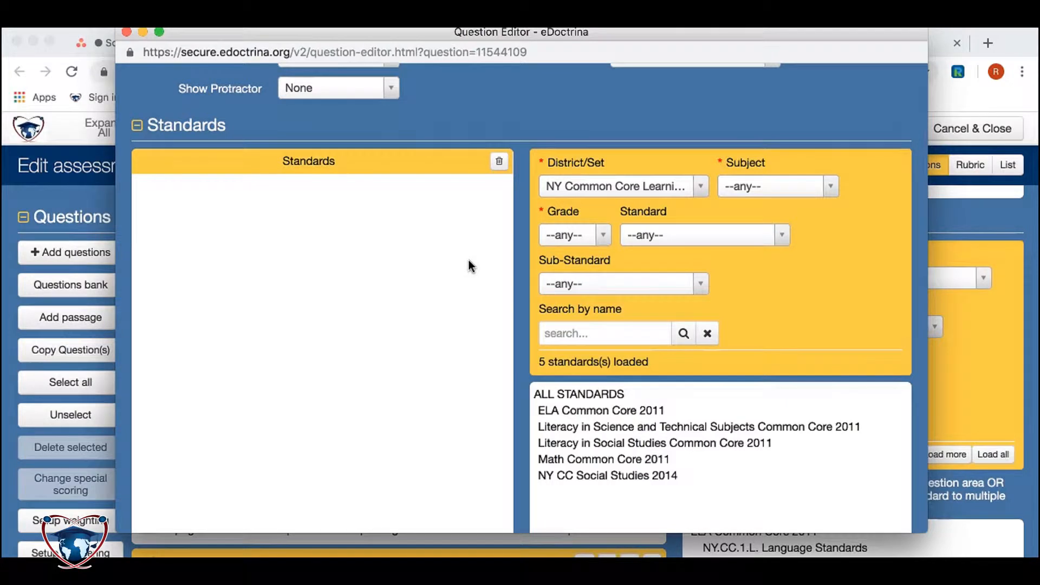
Step: Browse the available standards sets for the question and choose NY Common Core Learning Standards as the district/set
left_click(522, 249)
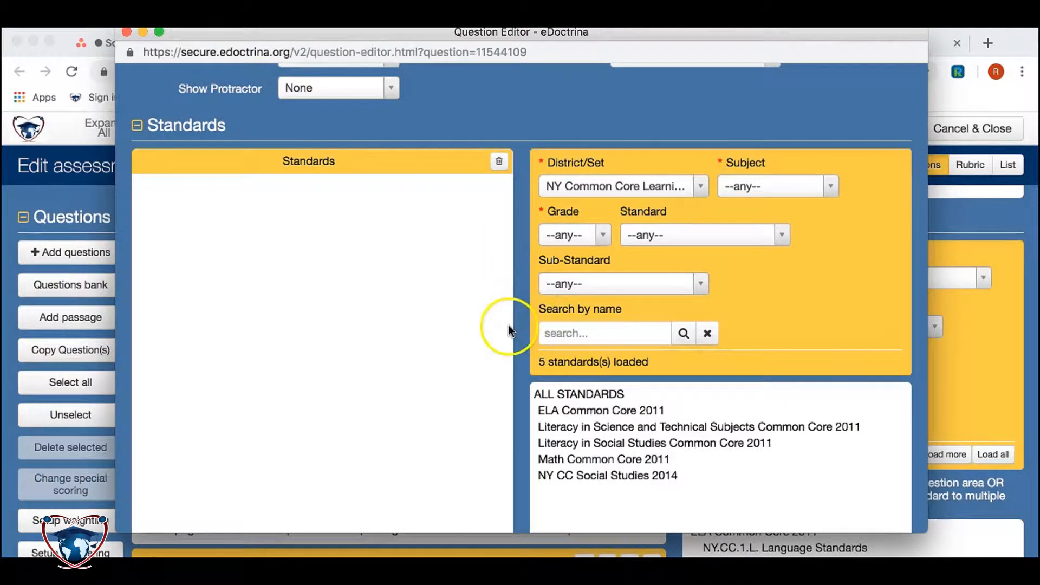
scroll(506, 325, "down", 2)
left_click(667, 165)
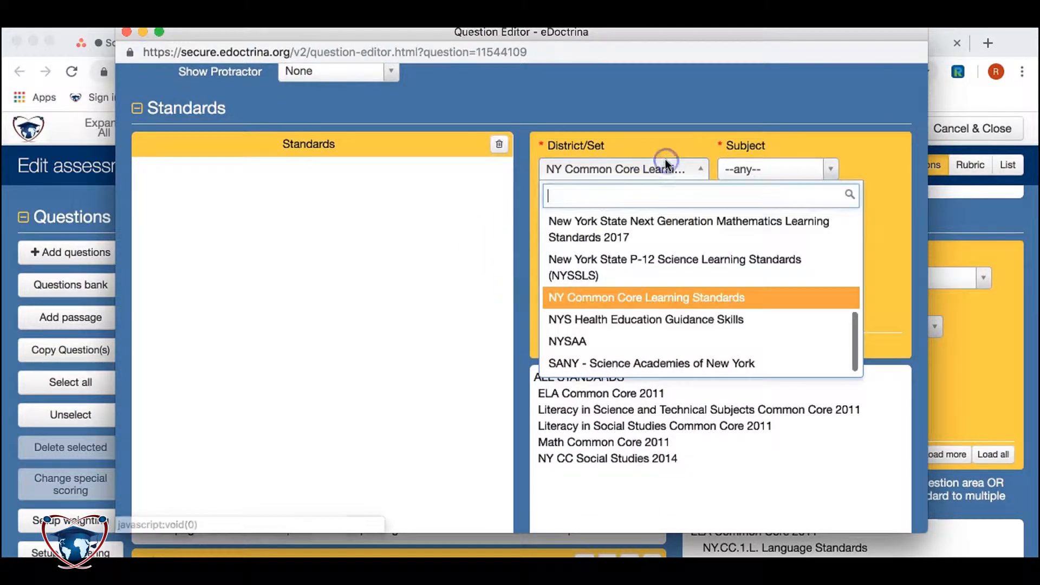
scroll(654, 313, "up", 3)
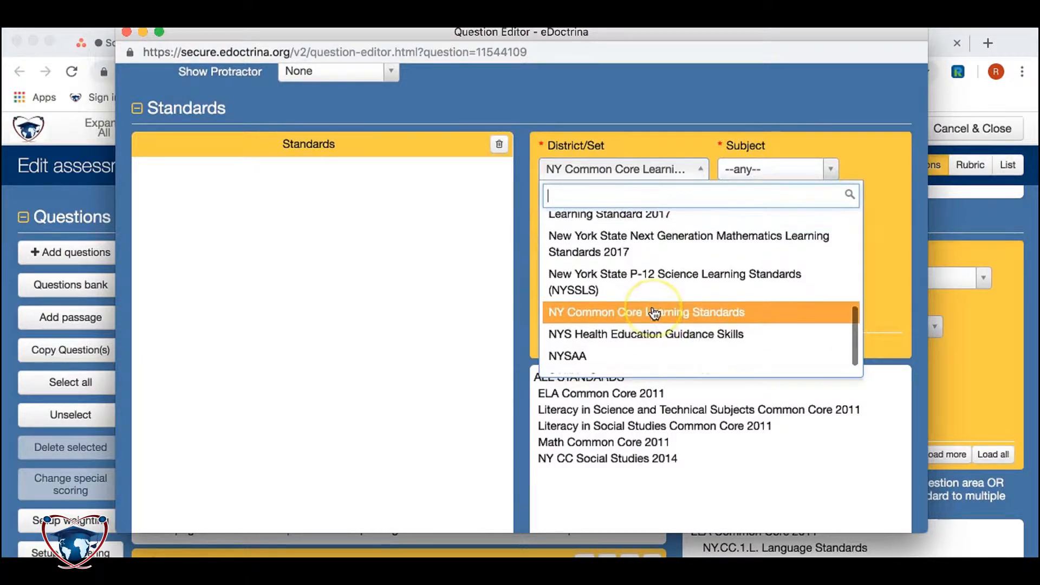
scroll(654, 311, "up", 4)
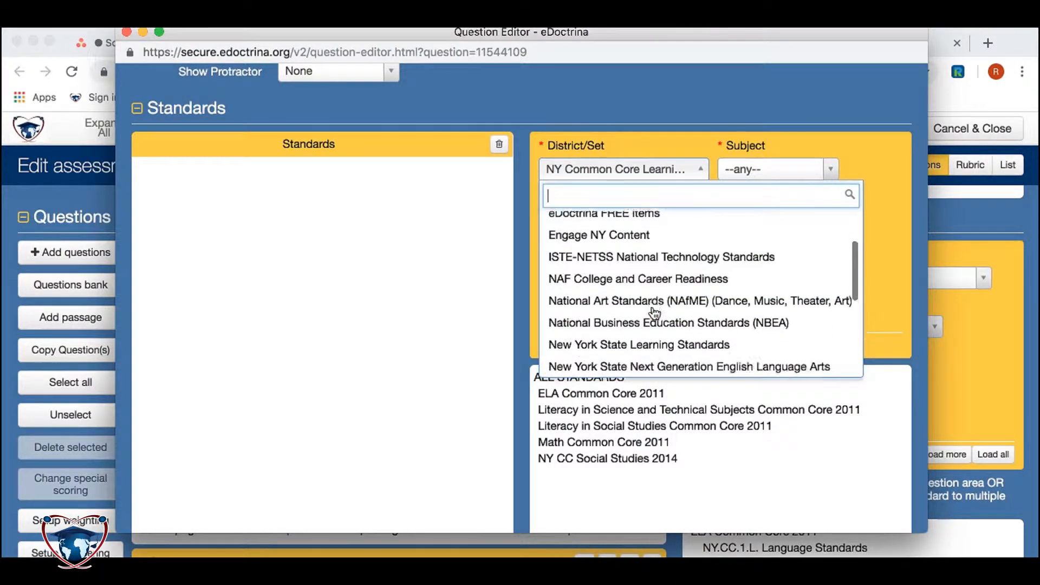
scroll(653, 309, "down", 7)
left_click(659, 297)
Step: Filter the question's standards to the subject Mathematics and grade 5
left_click(777, 170)
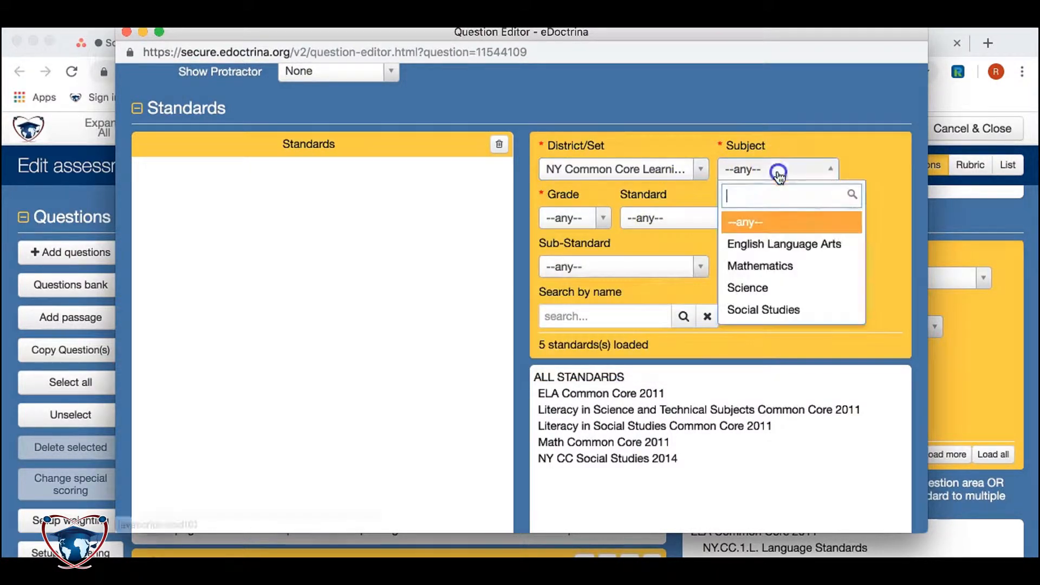
left_click(767, 265)
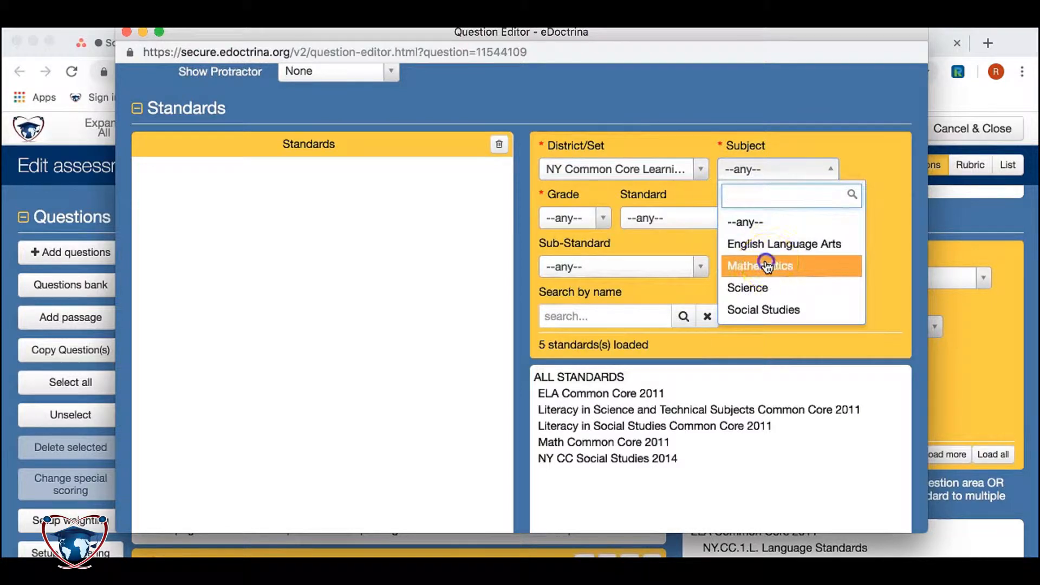
left_click(598, 219)
scroll(564, 400, "down", 2)
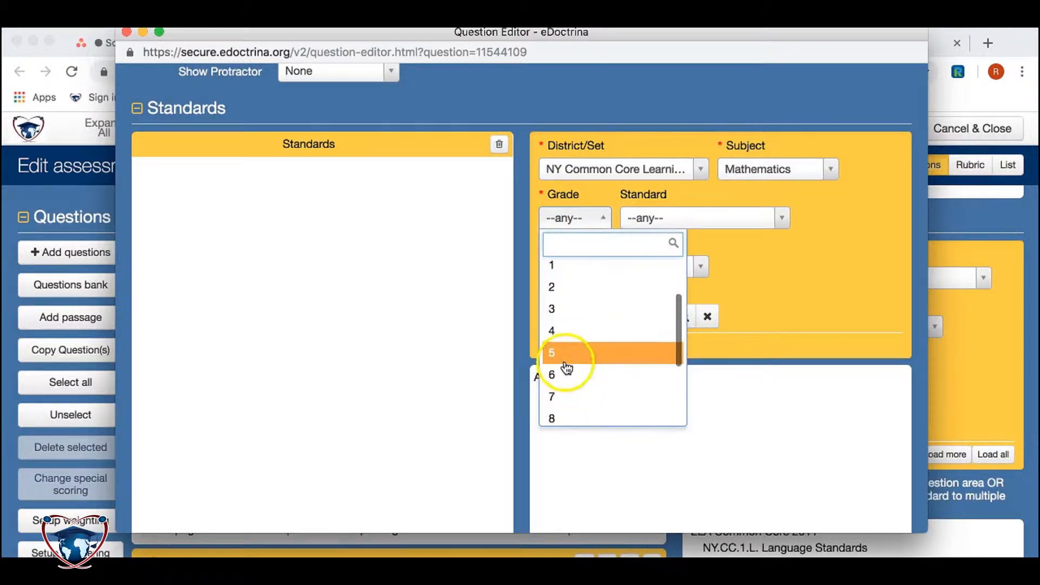
left_click(565, 362)
Step: Narrow the standards to Math Common Core 2011 and the sub-standard NY.CC.5.NBT. Number and Operations in Base Ten
left_click(710, 218)
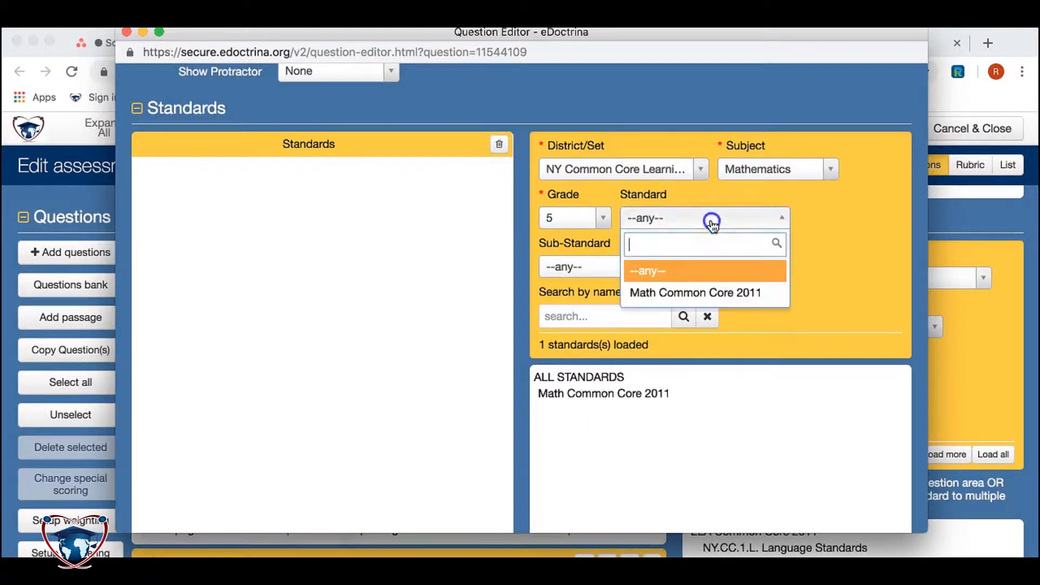
left_click(685, 295)
left_click(672, 268)
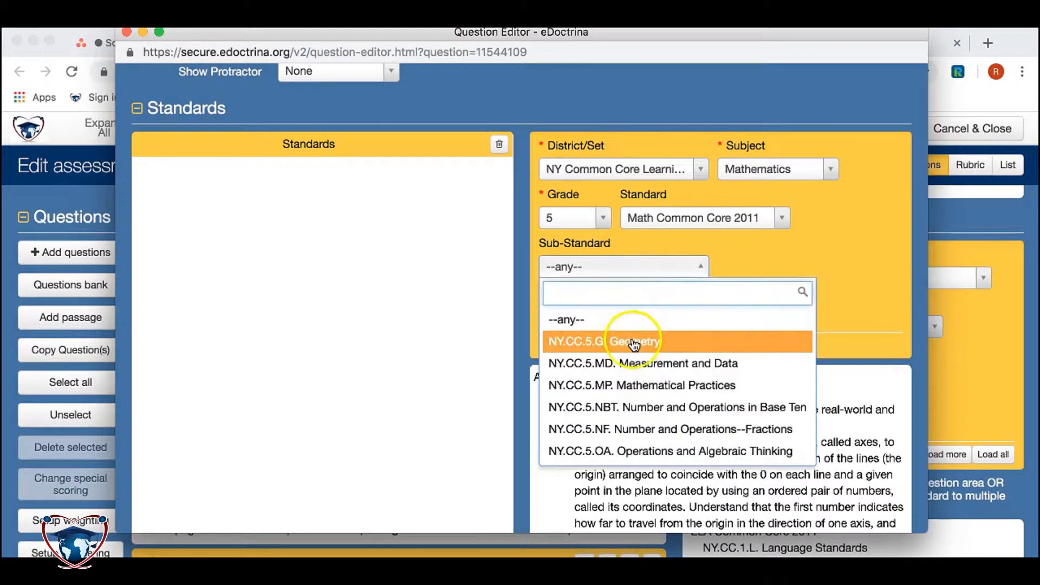
left_click(626, 406)
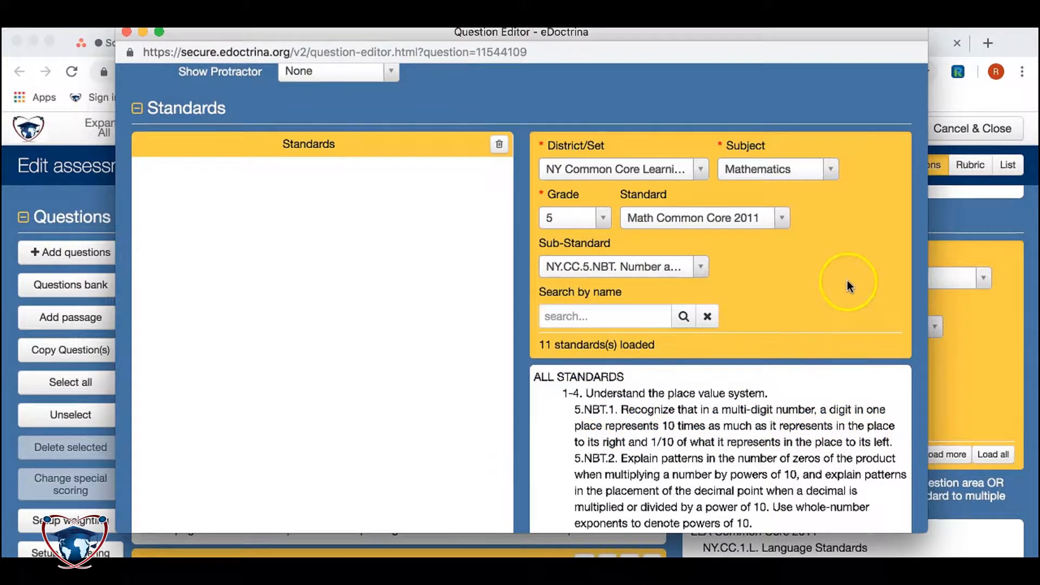
Step: Assign standard 5.NBT.1, about a digit representing 10 times its value one place over, to the question
scroll(848, 286, "down", 3)
left_click(692, 351)
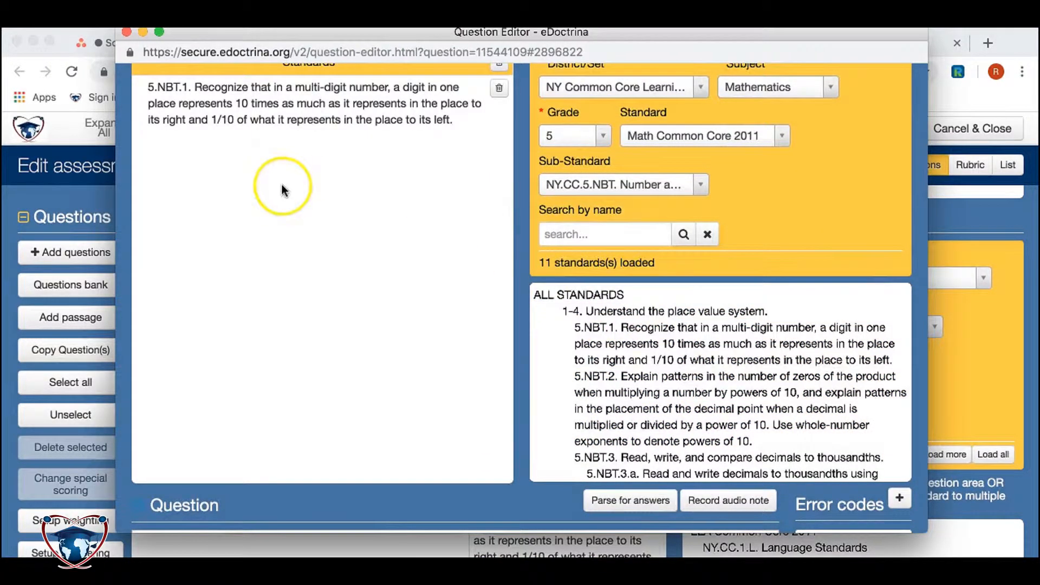
scroll(283, 189, "up", 3)
scroll(282, 187, "down", 3)
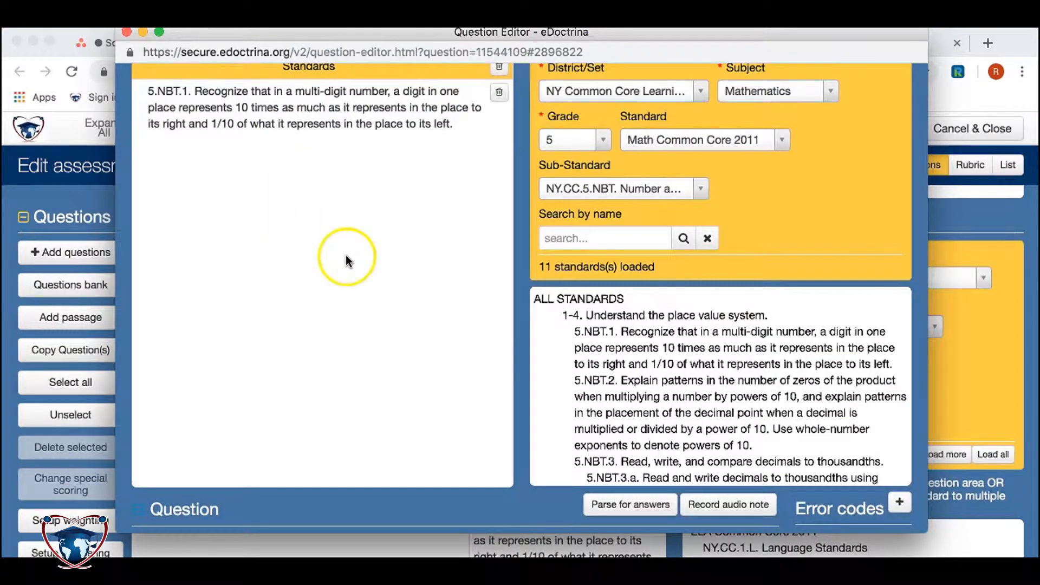
Step: Write the question text "What is the answer to the following math question?" with "2+3" in quotation marks on a second line
scroll(439, 288, "down", 10)
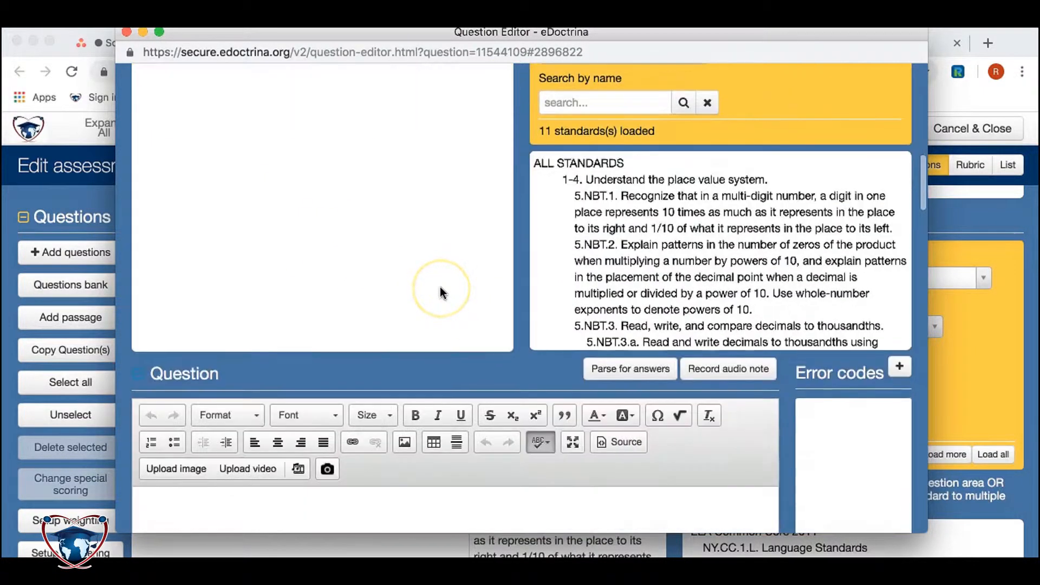
scroll(440, 292, "down", 1)
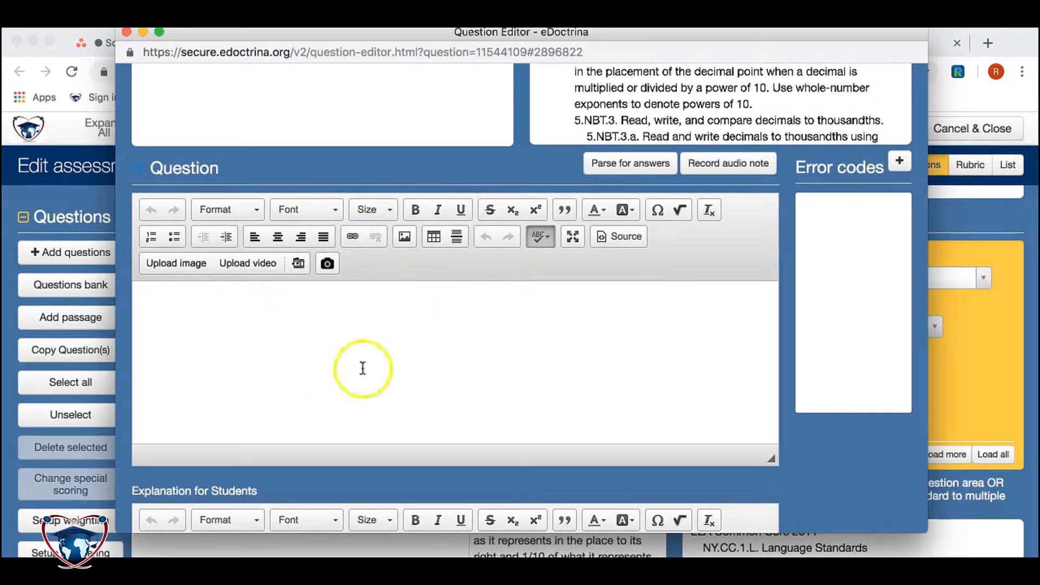
left_click(439, 347)
scroll(439, 347, "down", 1)
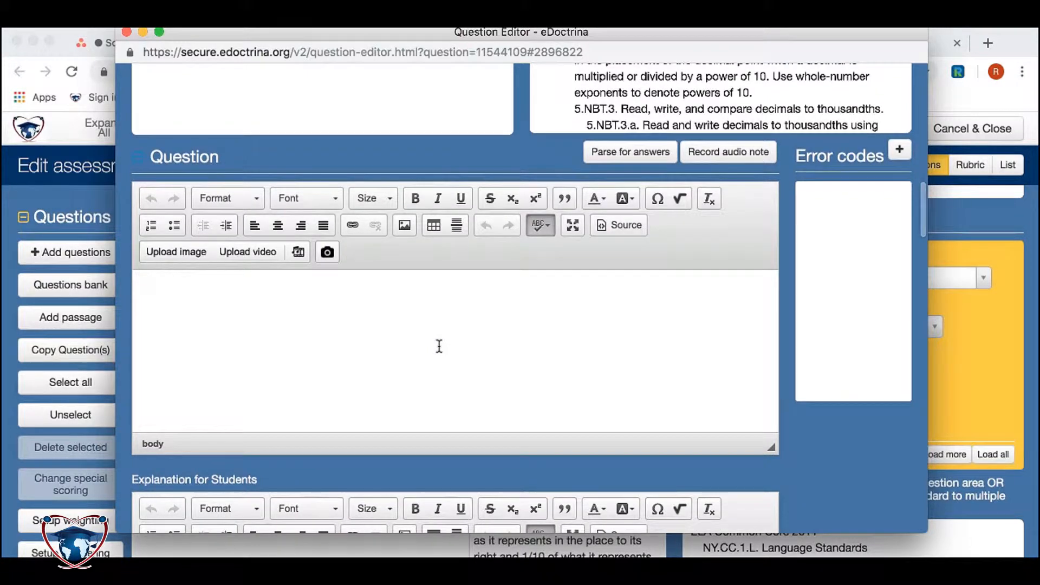
scroll(439, 346, "down", 1)
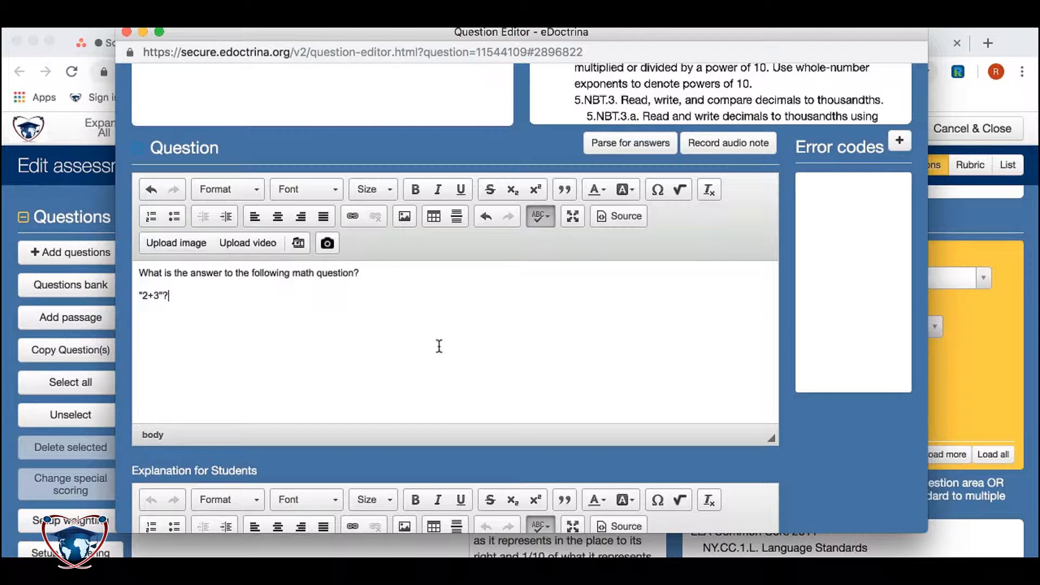
key("BackSpace")
Step: Look over the student explanation field, the line height multiplier and the answer choice editors with their rationale fields
scroll(369, 361, "down", 1)
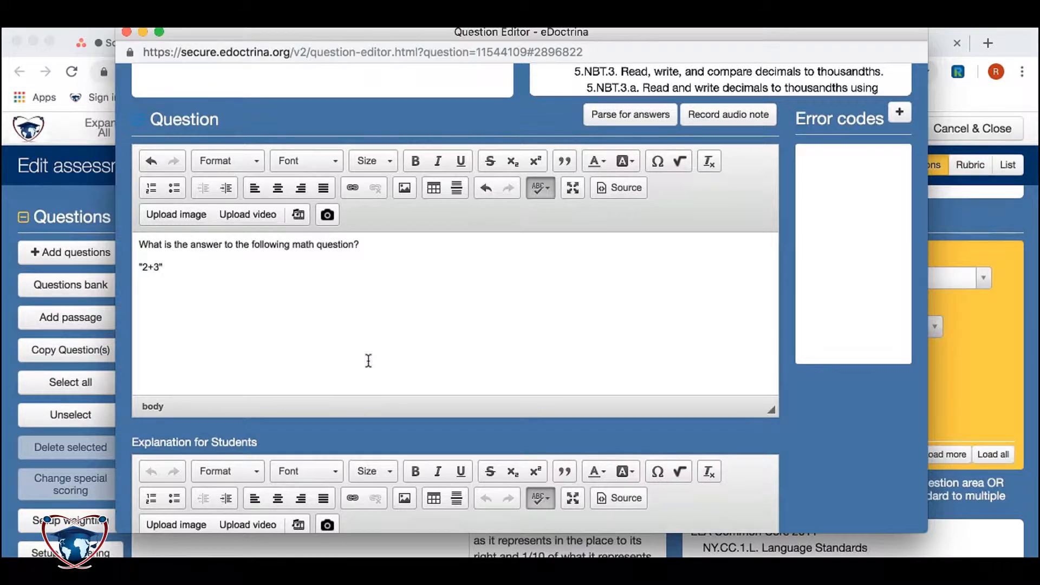
scroll(368, 361, "down", 1)
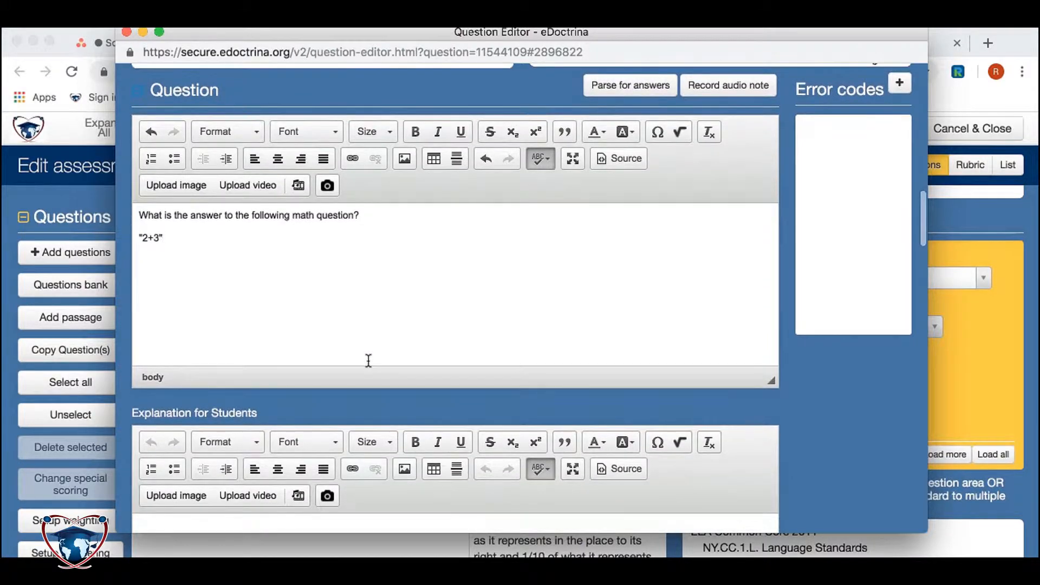
scroll(368, 361, "down", 6)
left_click(267, 376)
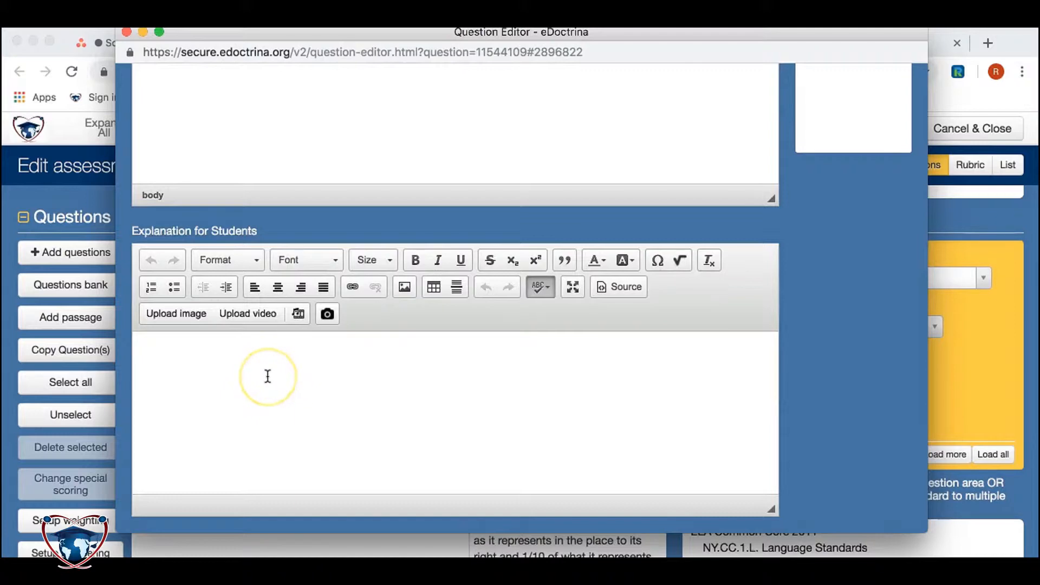
scroll(267, 377, "down", 5)
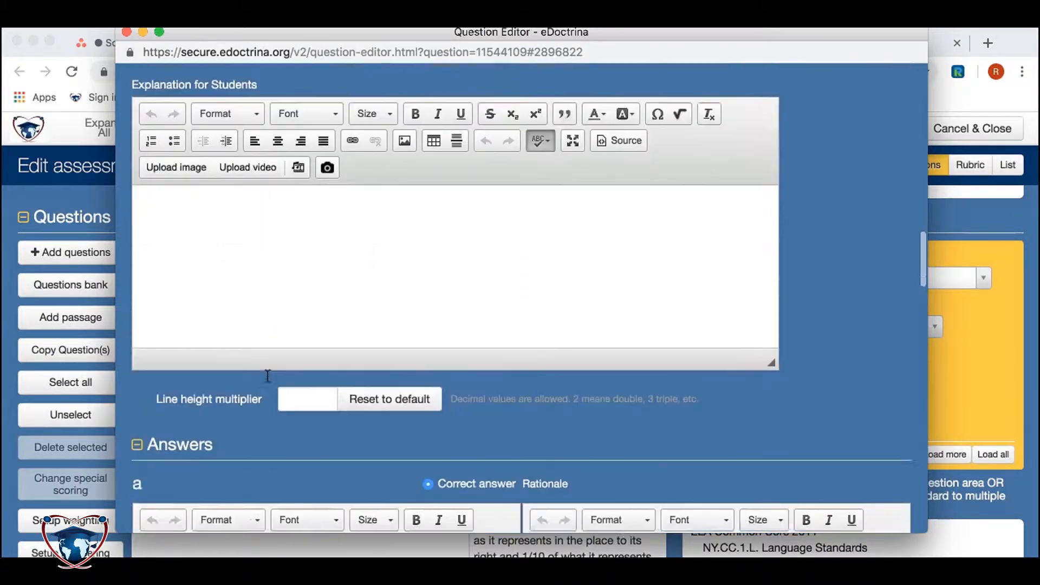
scroll(267, 376, "down", 4)
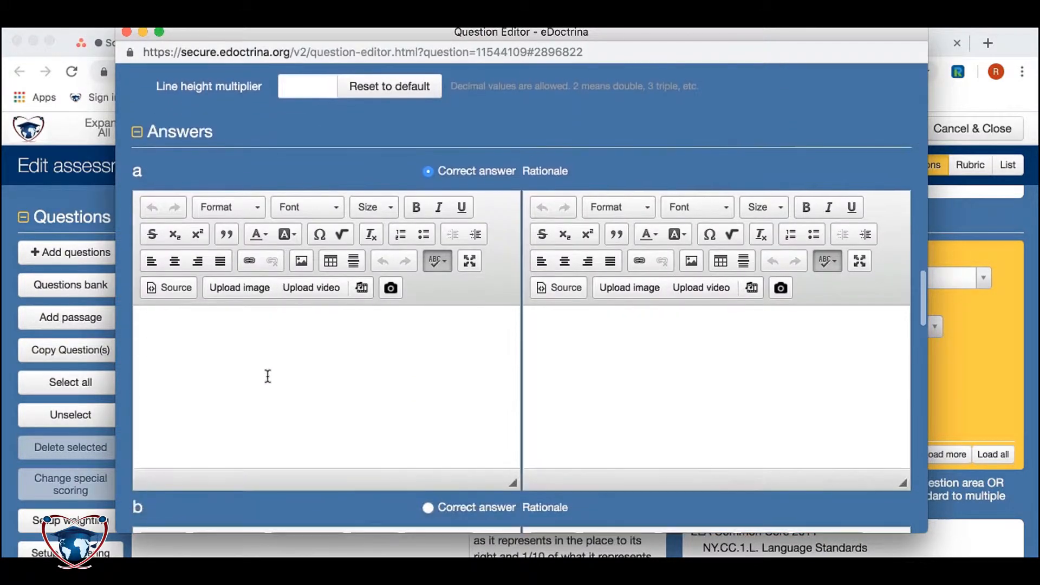
left_click(282, 363)
scroll(245, 349, "down", 12)
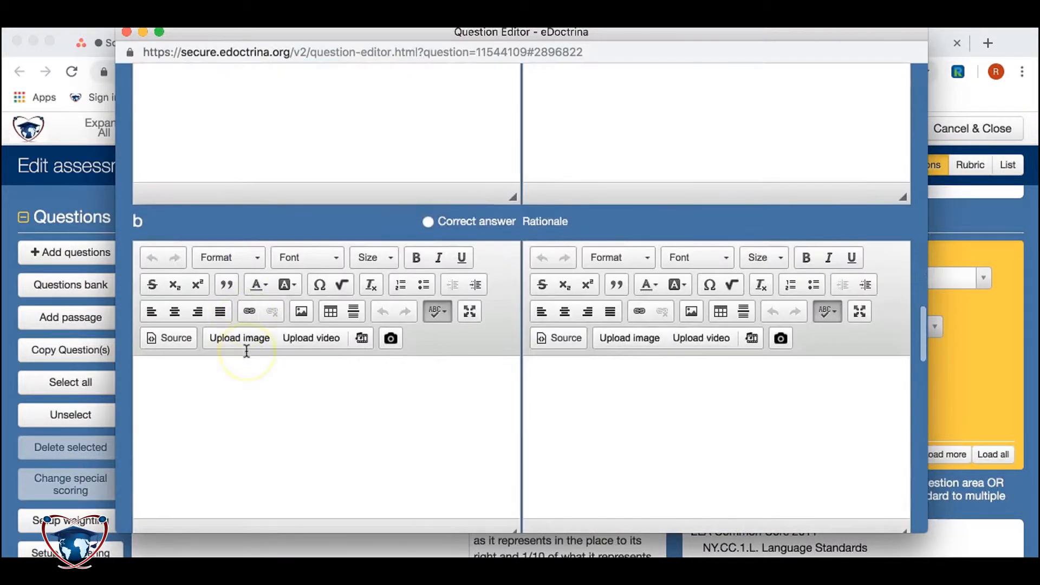
scroll(246, 351, "down", 5)
Step: Enter 3 as answer choice a and 4 as answer choice b
scroll(246, 351, "up", 15)
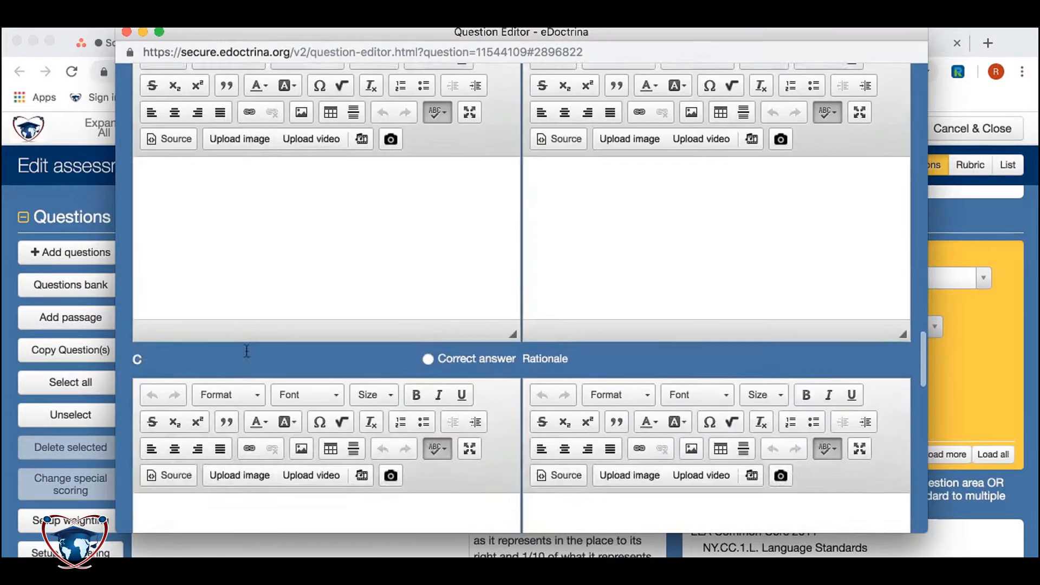
left_click(498, 261)
scroll(643, 262, "up", 3)
scroll(644, 262, "down", 2)
left_click(378, 307)
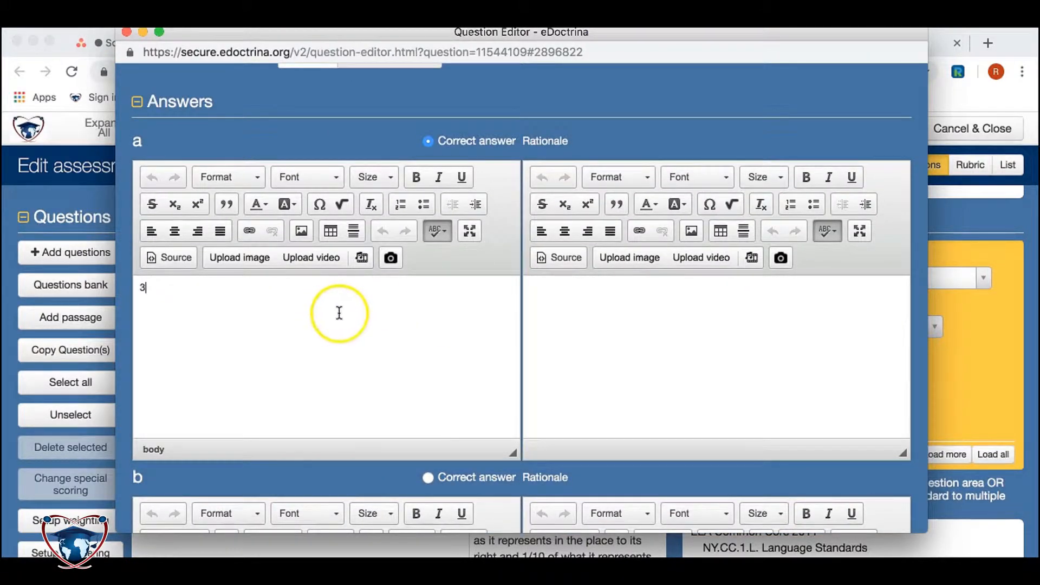
scroll(325, 319, "down", 5)
left_click(287, 398)
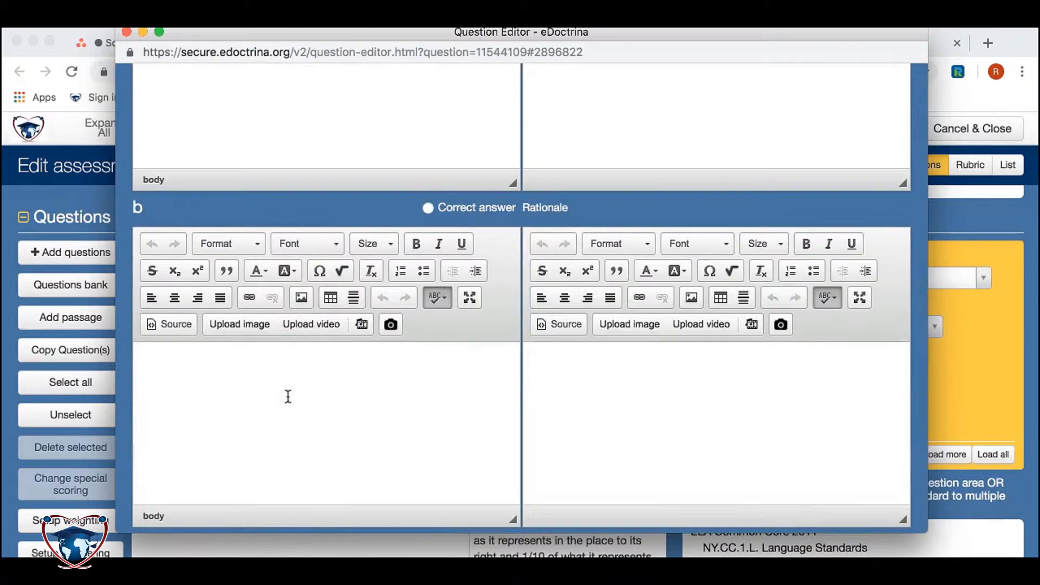
Step: Enter 5 as answer choice c and 6 as answer choice d
scroll(287, 396, "down", 10)
left_click(281, 395)
scroll(270, 392, "down", 5)
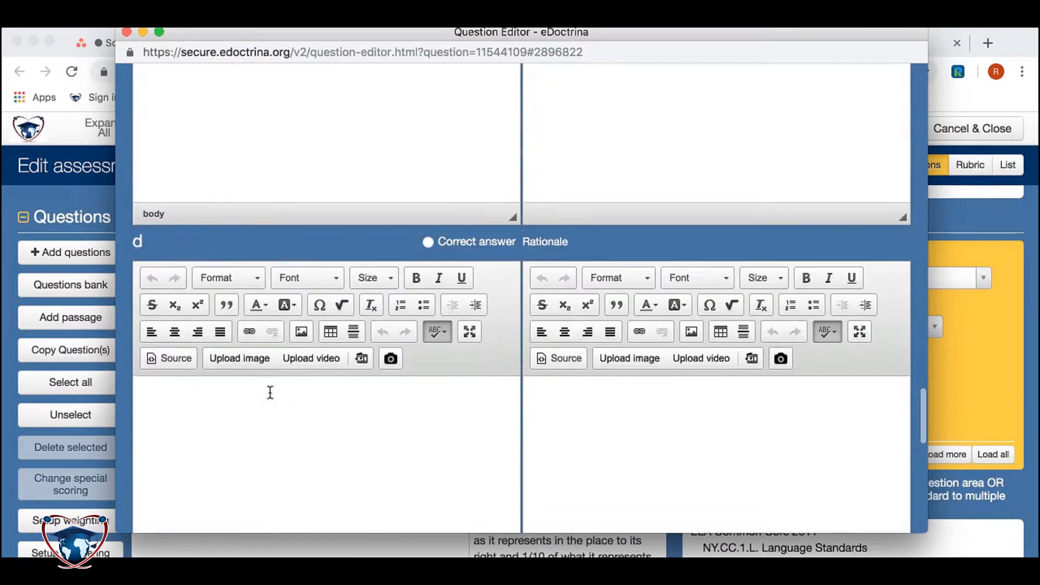
scroll(270, 392, "down", 2)
left_click(229, 360)
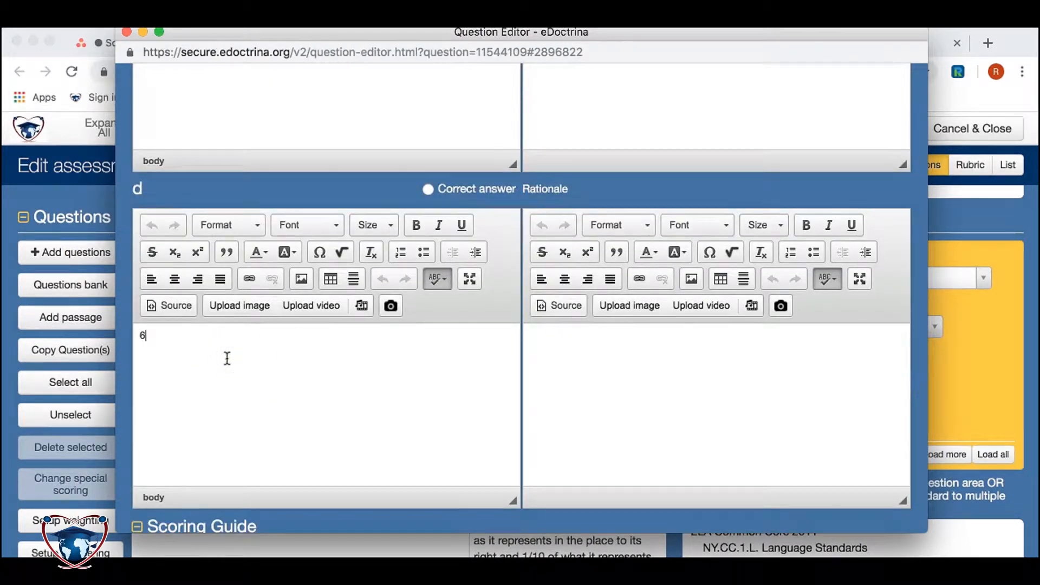
scroll(227, 358, "down", 2)
Step: Check the question and its answer choices, and mark answer c as the correct answer
scroll(227, 358, "up", 5)
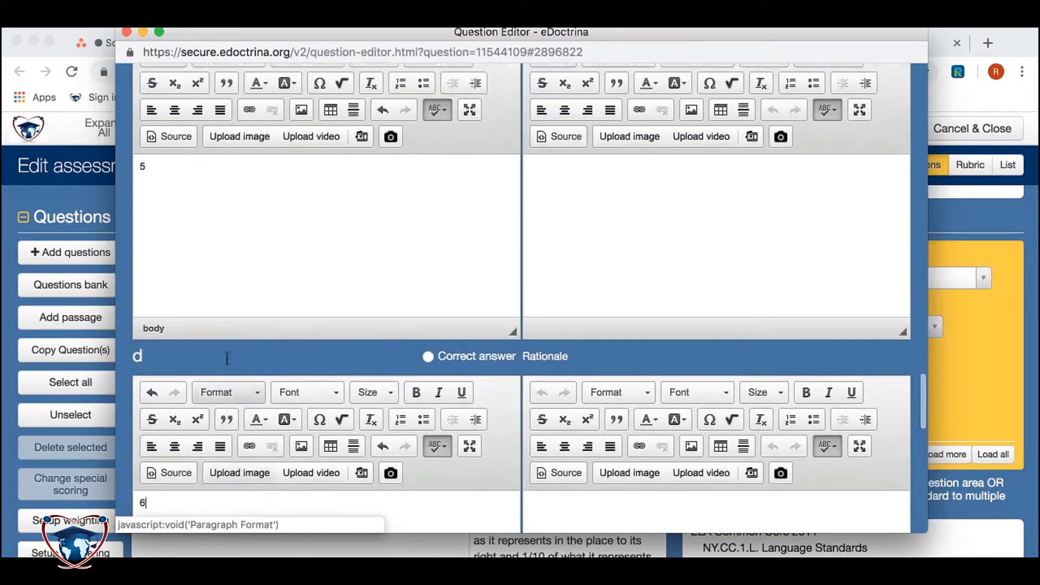
scroll(227, 358, "up", 3)
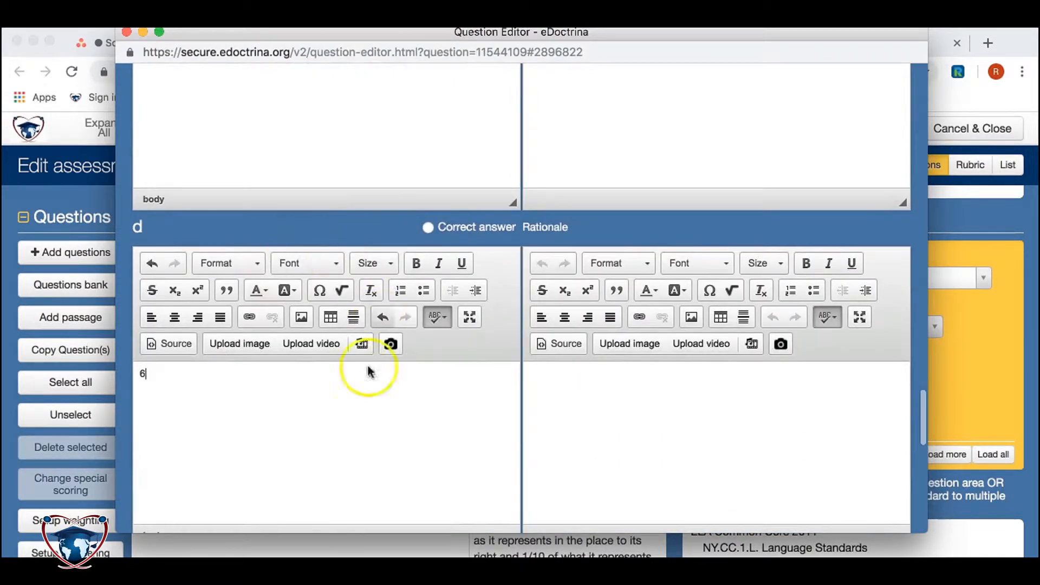
scroll(313, 452, "down", 1)
scroll(416, 317, "up", 5)
scroll(415, 317, "up", 10)
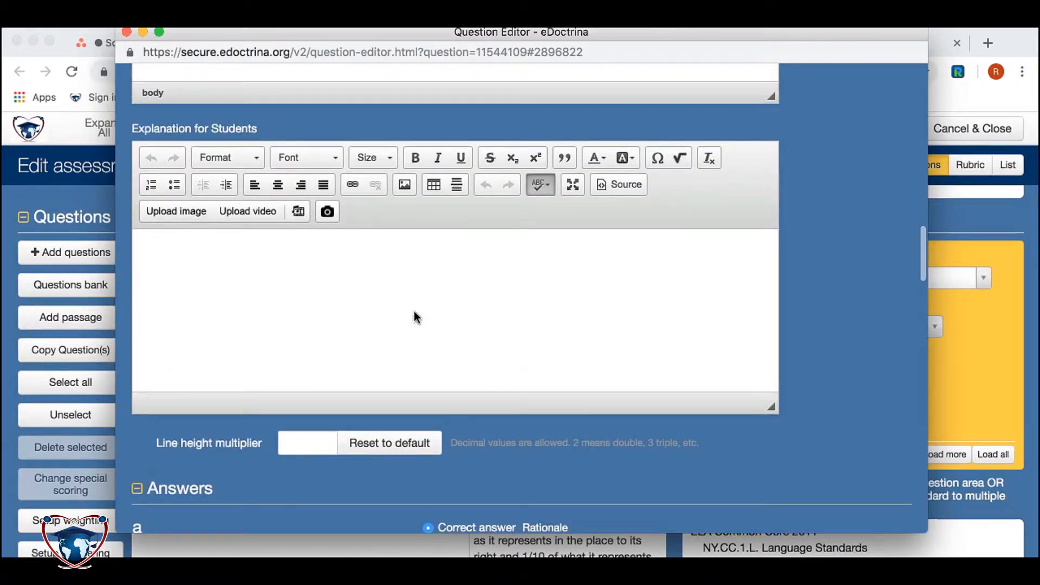
scroll(415, 317, "up", 4)
scroll(414, 316, "down", 10)
scroll(414, 316, "down", 8)
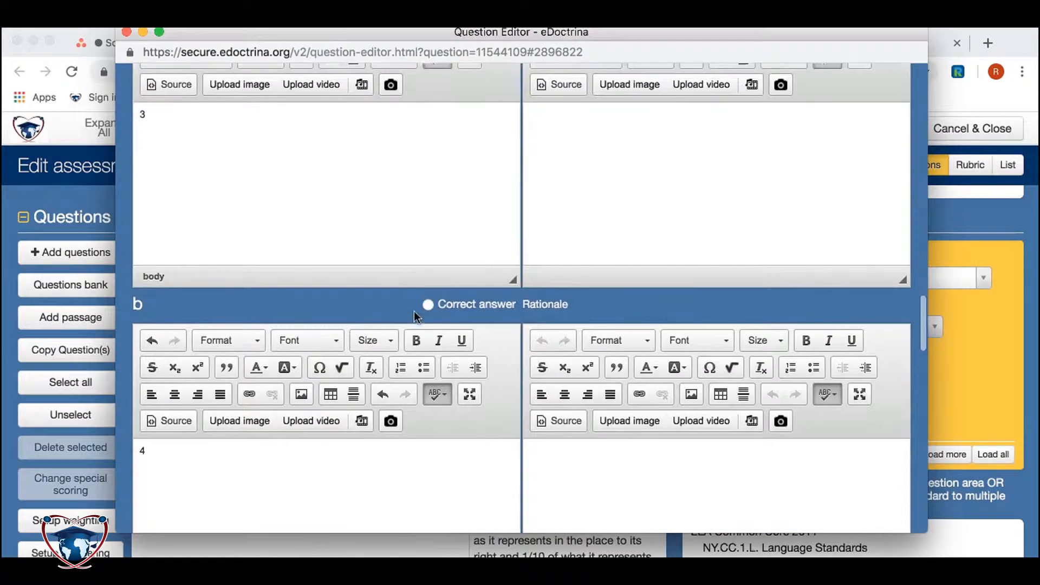
scroll(414, 315, "down", 1)
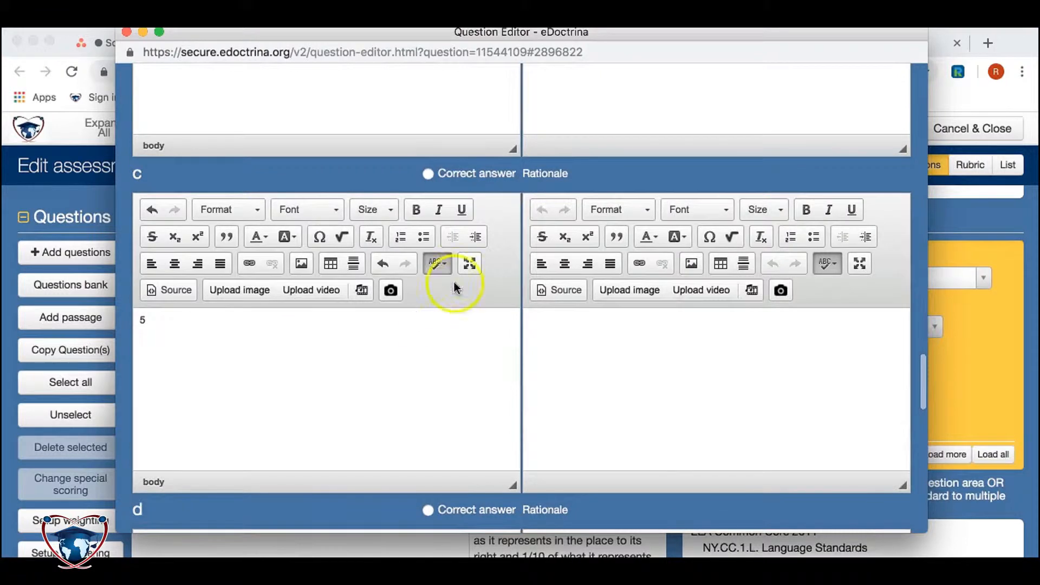
left_click(428, 173)
Step: Look at the rationale field of answer c and at the Scoring Guide and Teacher Instructions sections
left_click(572, 367)
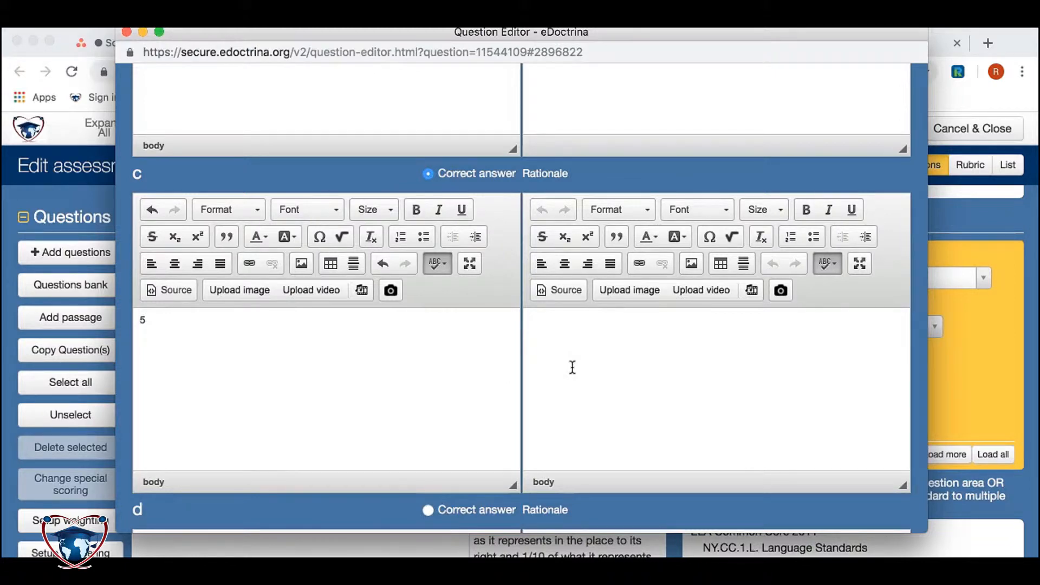
scroll(572, 367, "down", 1)
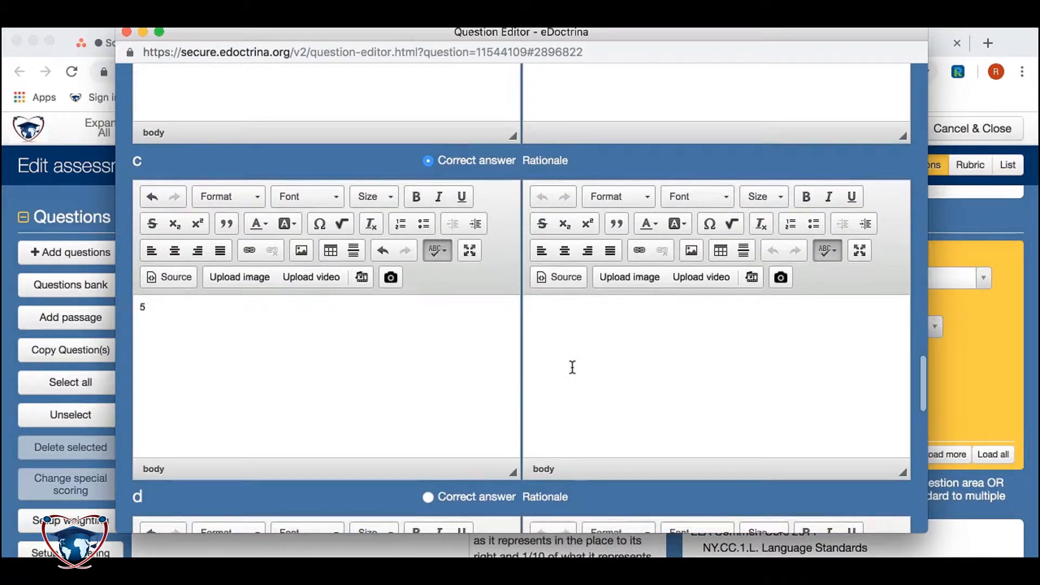
scroll(572, 367, "down", 10)
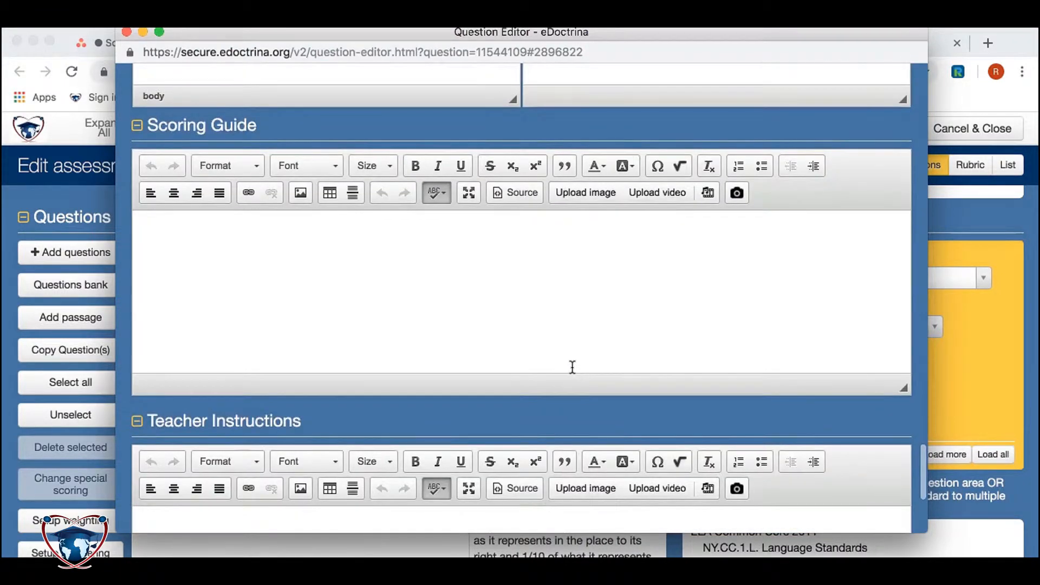
Step: Review question 1's Teacher Instructions and Attachments sections, and save and close the question
left_click(364, 294)
scroll(365, 295, "down", 5)
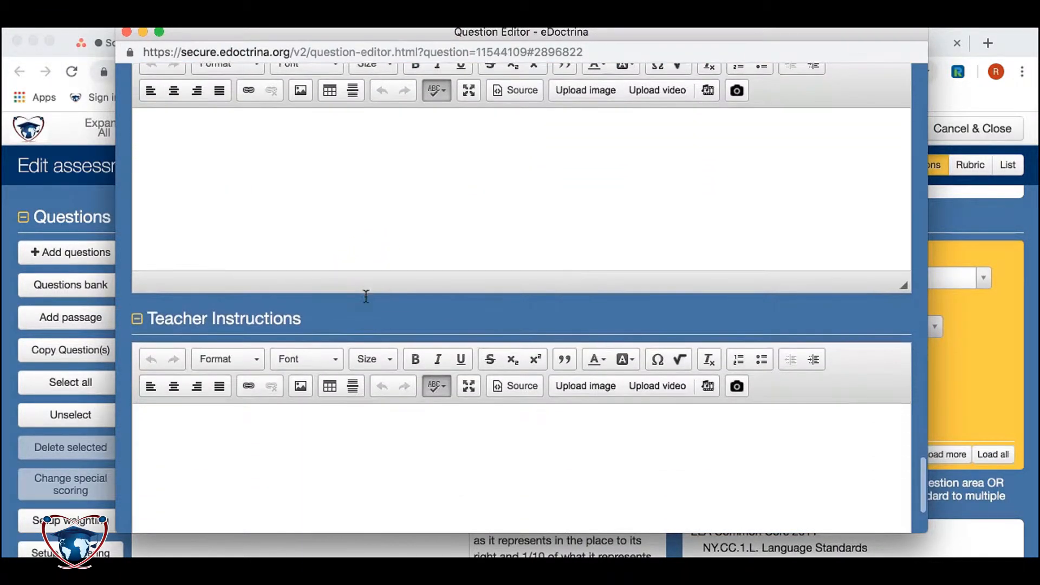
scroll(366, 296, "down", 4)
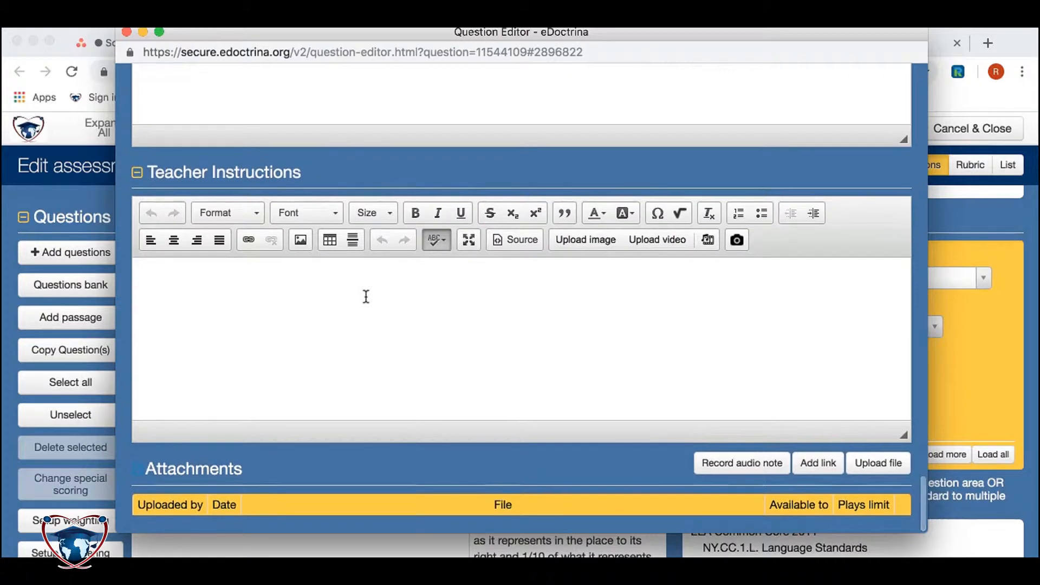
left_click(418, 353)
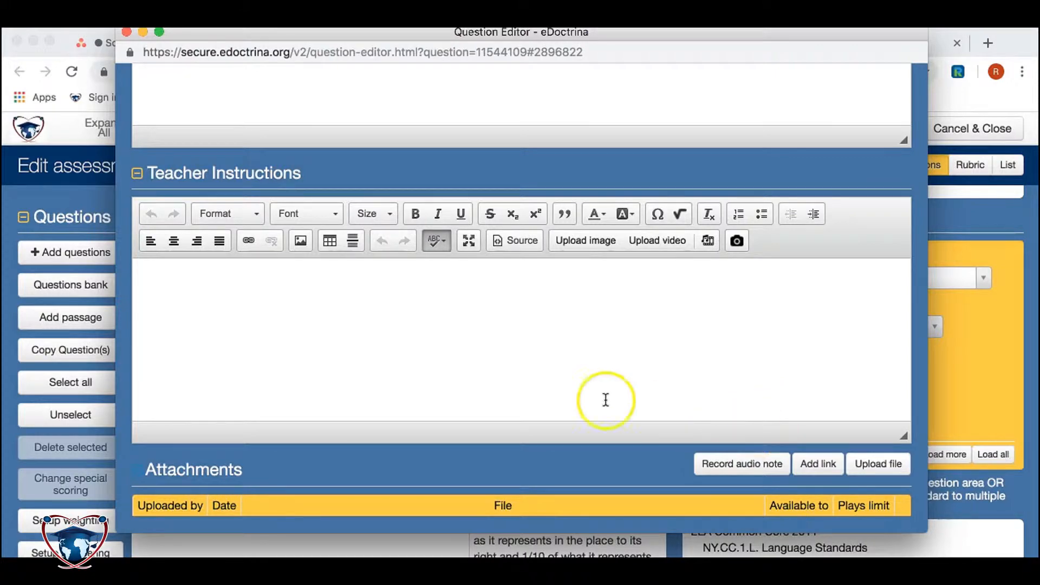
scroll(469, 417, "up", 20)
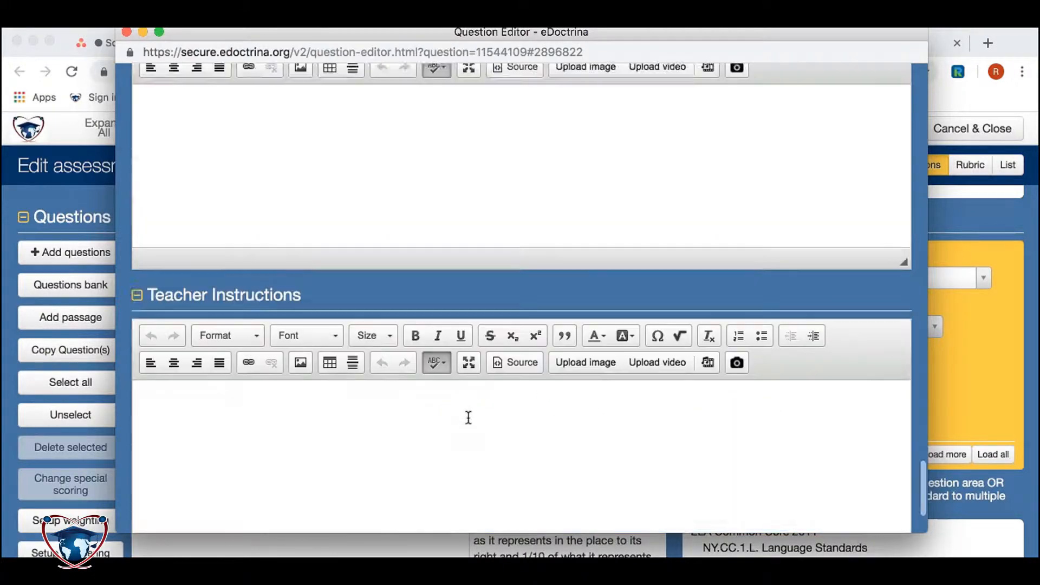
scroll(468, 417, "up", 3)
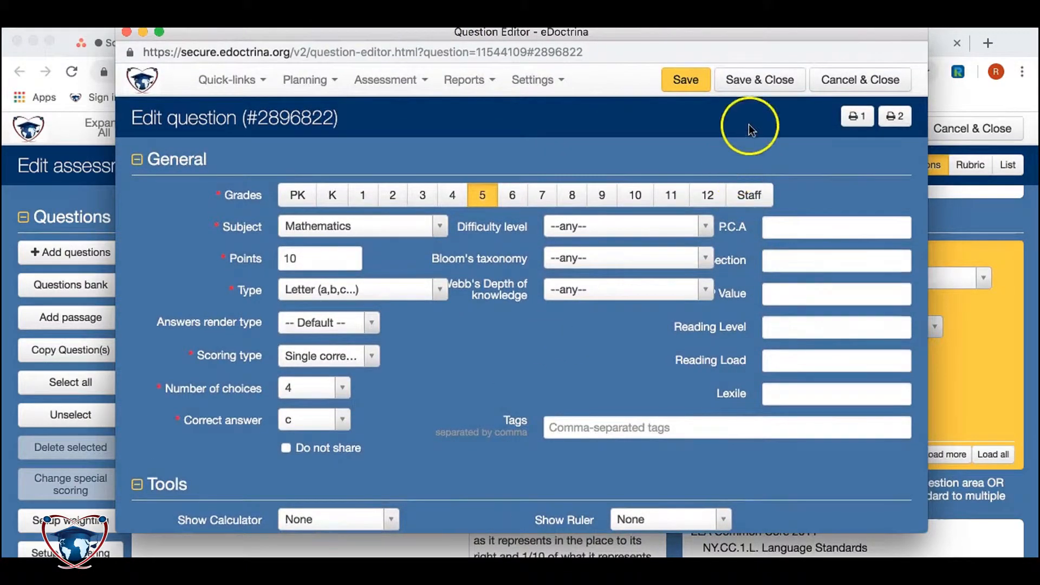
left_click(768, 91)
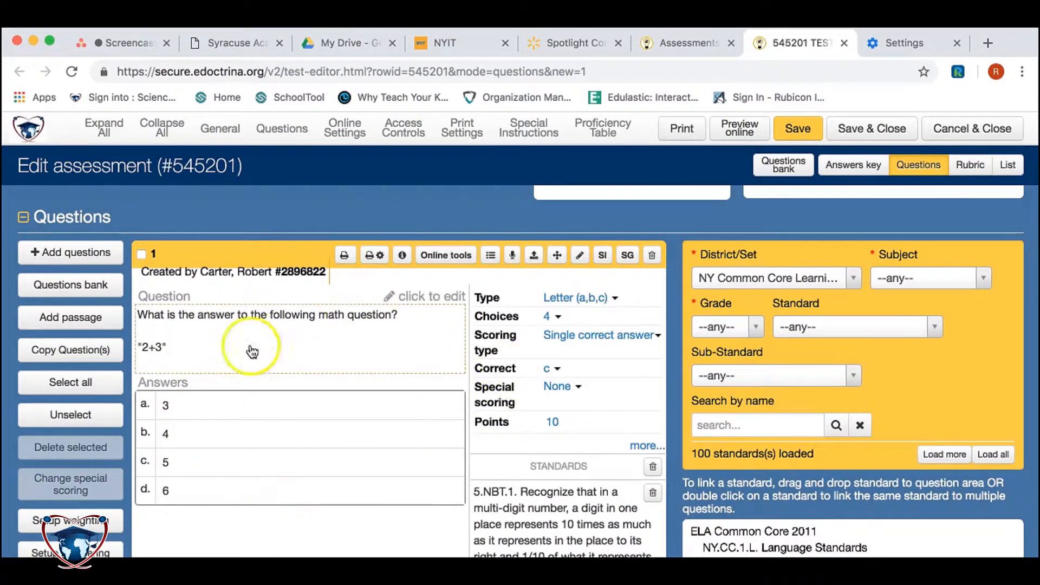
Step: Put a line after question 1 and open question 2 for editing
scroll(283, 422, "down", 1)
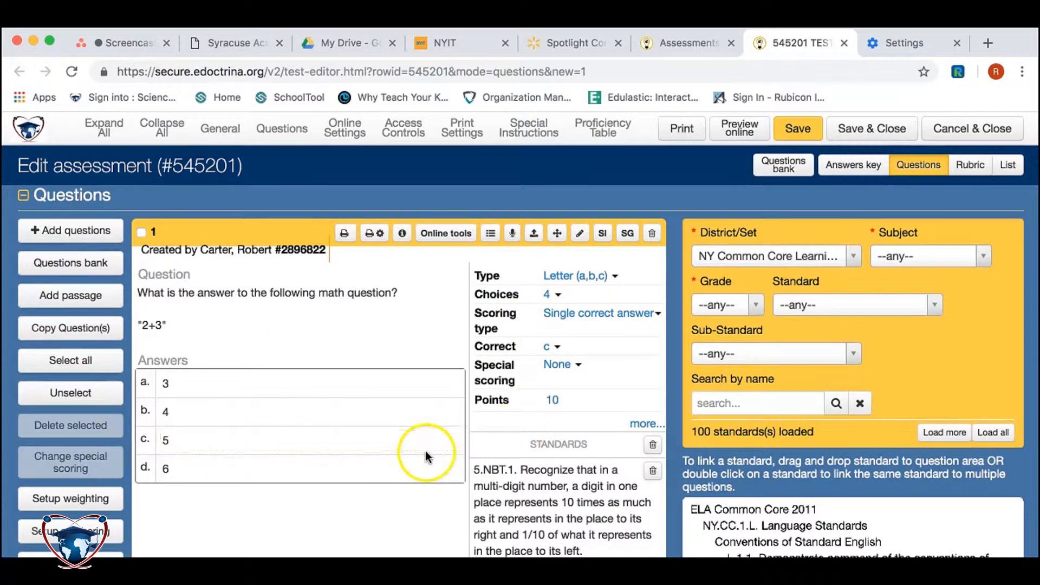
scroll(426, 453, "down", 5)
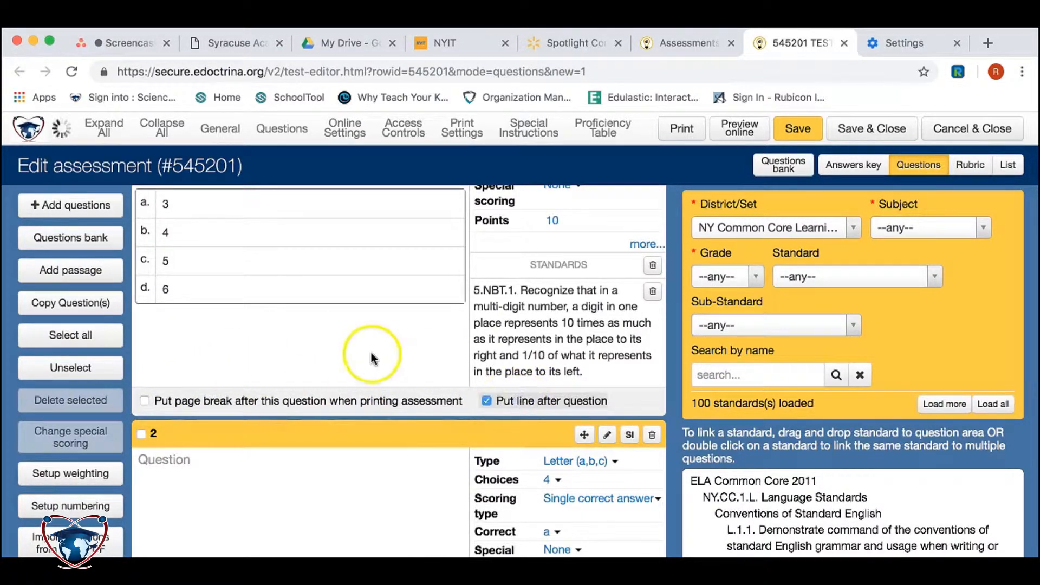
scroll(353, 349, "down", 1)
scroll(353, 348, "down", 2)
scroll(353, 348, "down", 3)
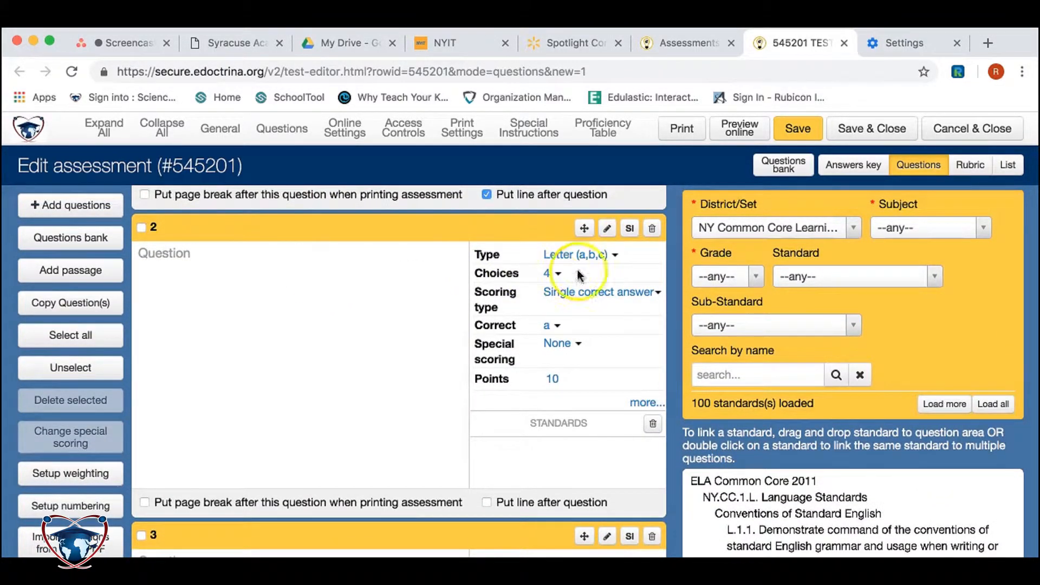
left_click(607, 229)
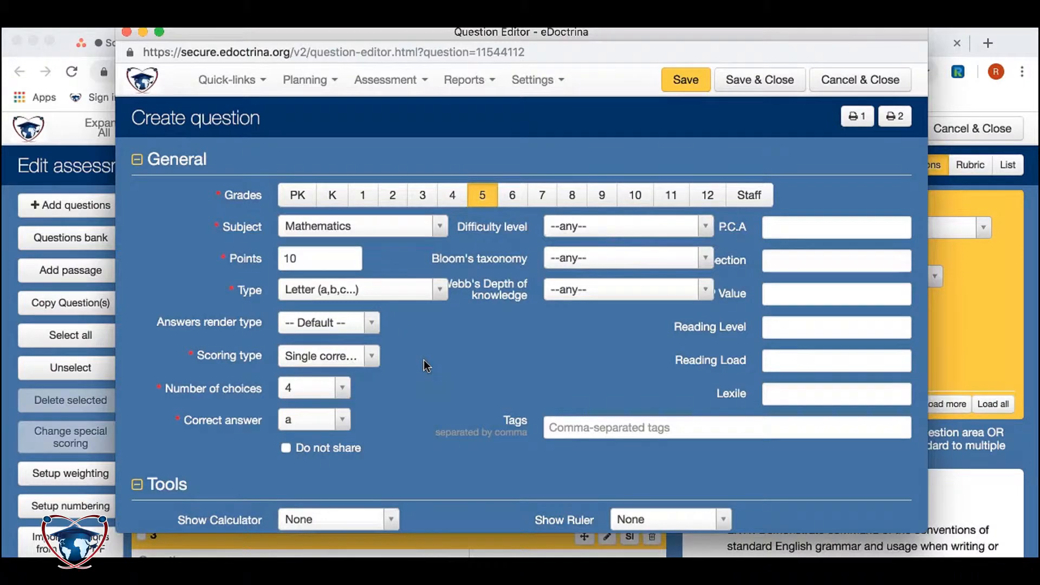
Step: Set question 2's sub-standard filter to NY.CC.5.G. Geometry and link standard 5.G.1 to the question
scroll(424, 360, "down", 10)
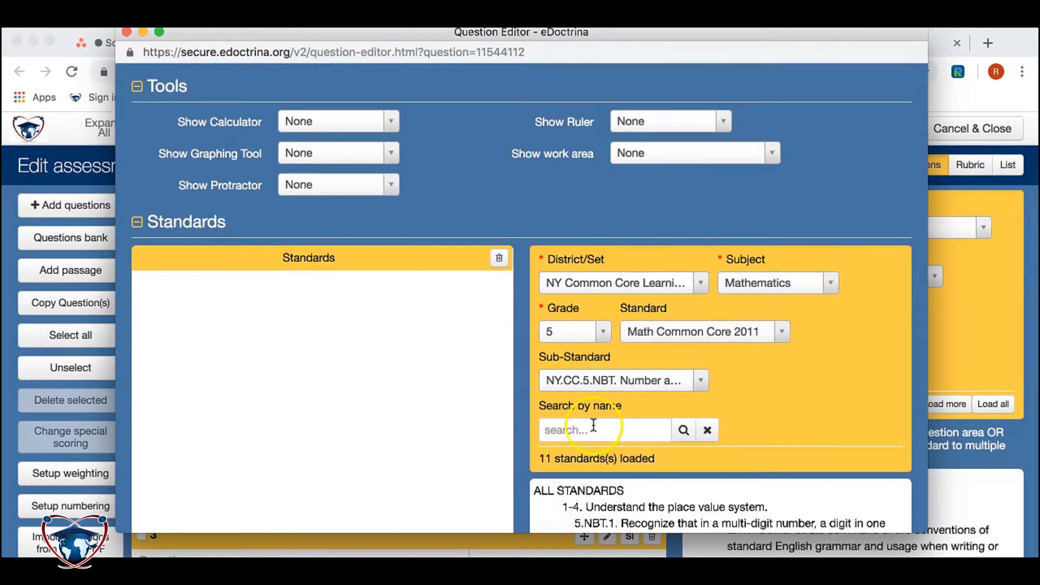
scroll(592, 425, "down", 2)
left_click(698, 313)
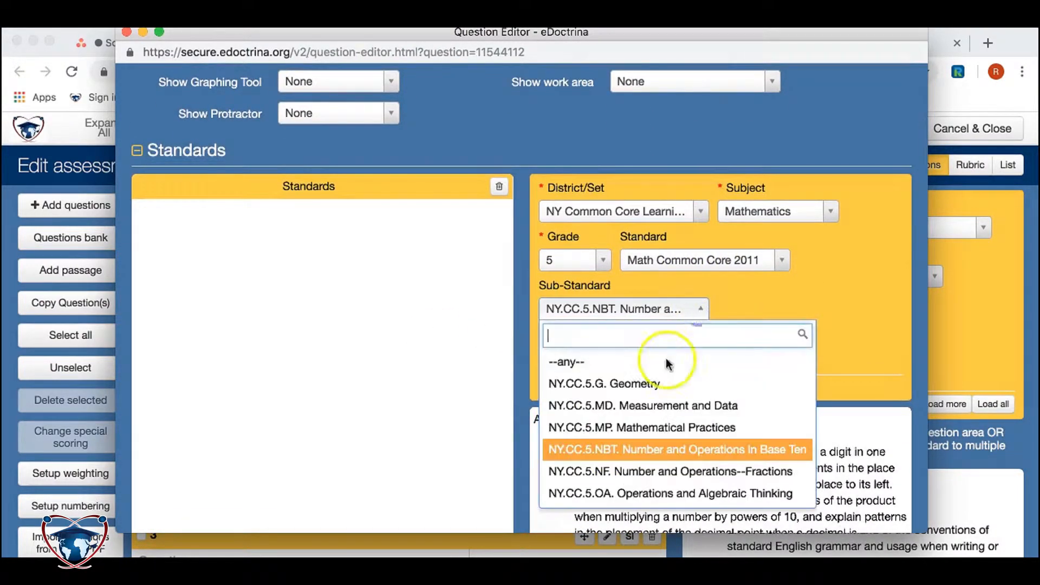
left_click(649, 385)
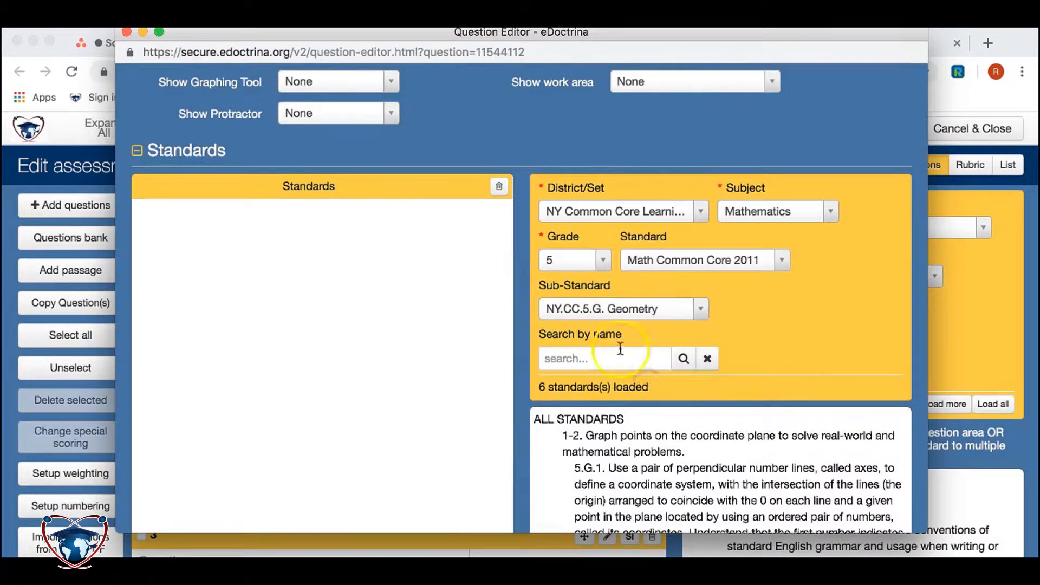
scroll(620, 349, "down", 5)
left_click(665, 333)
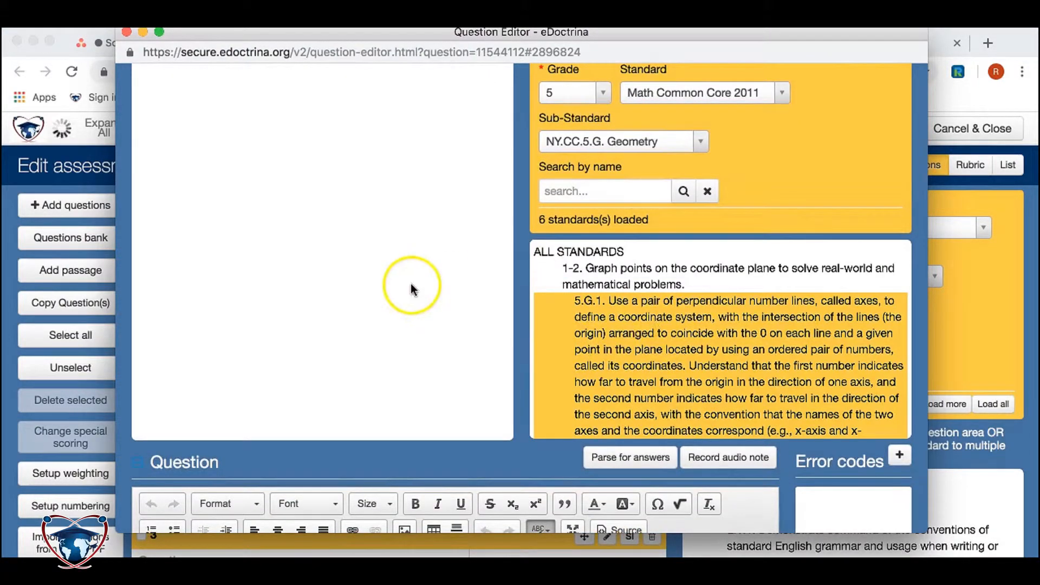
scroll(359, 225, "up", 8)
scroll(359, 225, "down", 8)
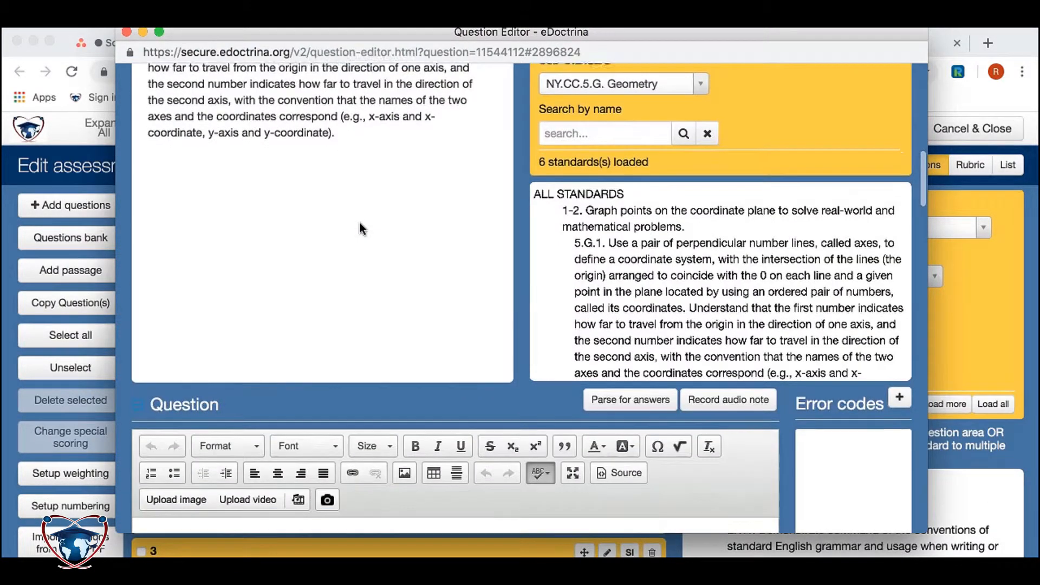
Step: Look through question 2's answer fields, linked standard and Tools options, and close its editor
left_click(364, 241)
scroll(383, 305, "down", 8)
scroll(227, 260, "down", 8)
scroll(228, 260, "up", 3)
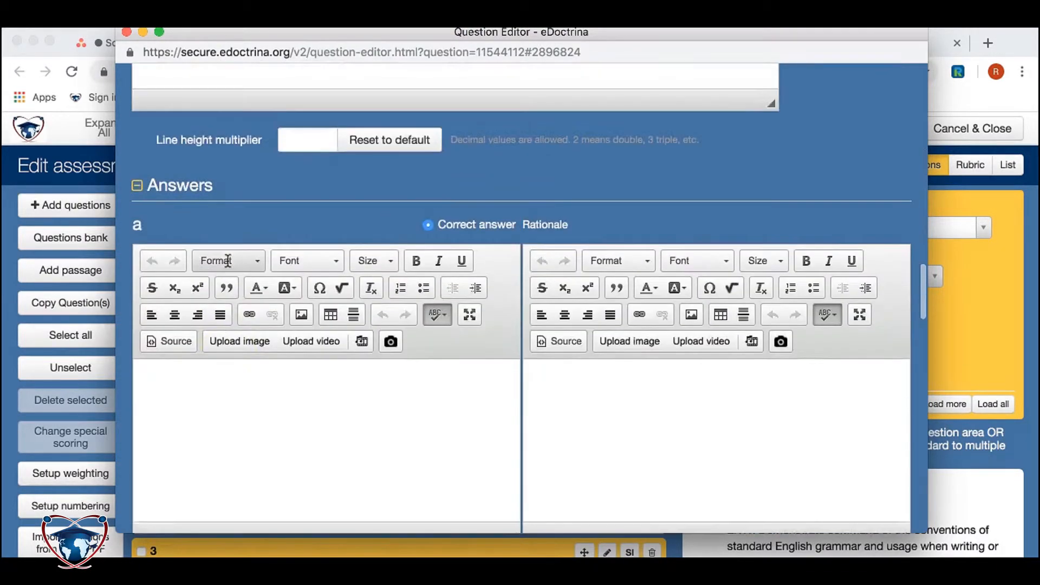
scroll(227, 260, "down", 12)
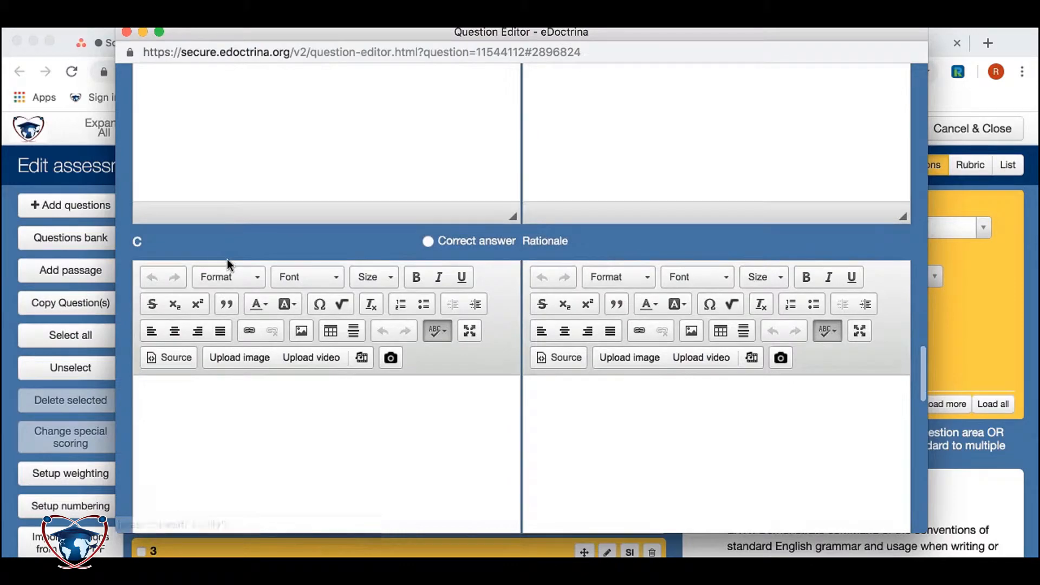
scroll(226, 259, "up", 20)
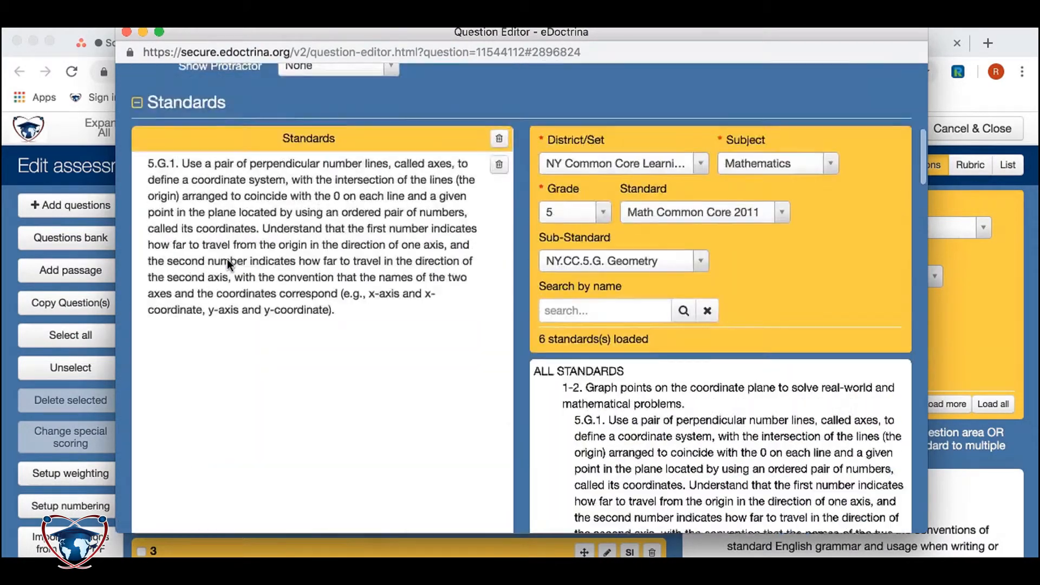
scroll(226, 259, "up", 5)
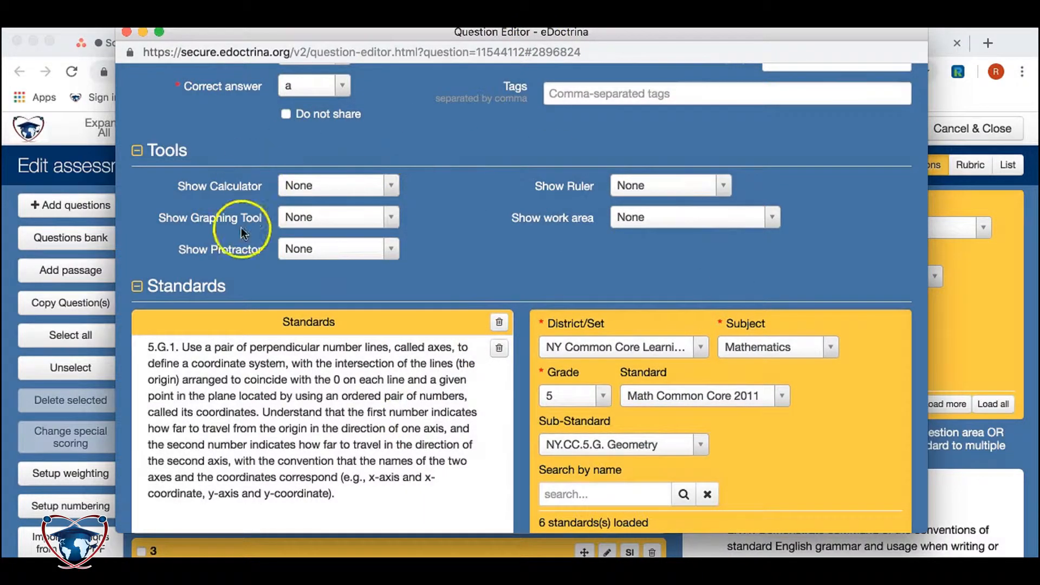
left_click(128, 32)
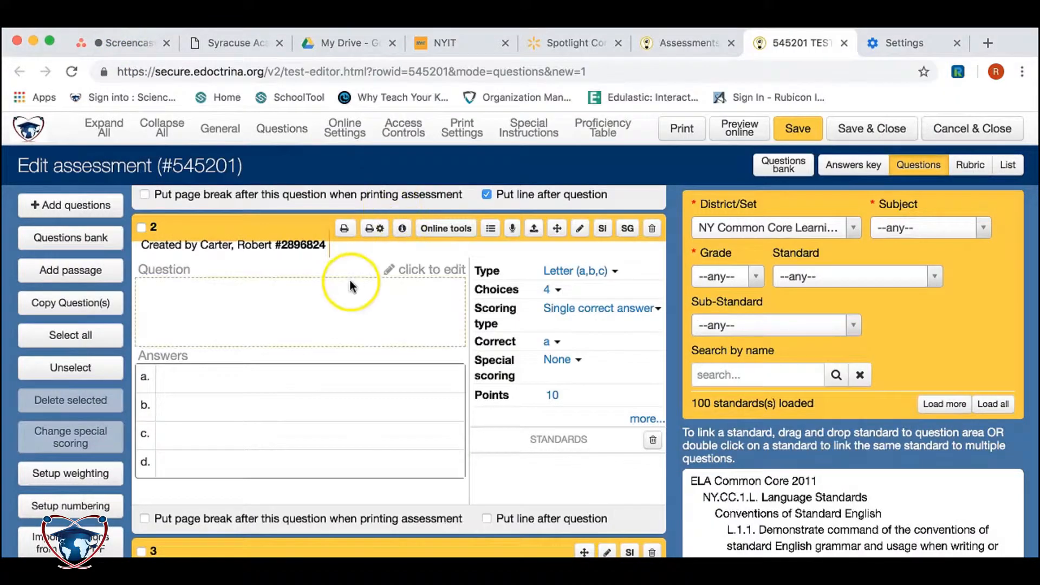
Step: Change question 4's type to Teacher Scored
scroll(340, 345, "down", 3)
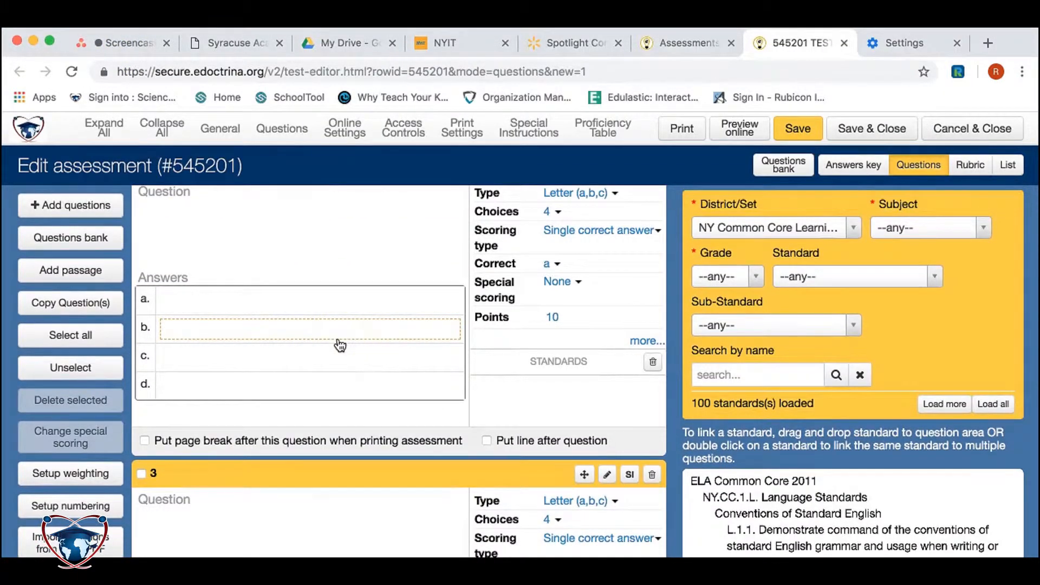
scroll(340, 344, "down", 10)
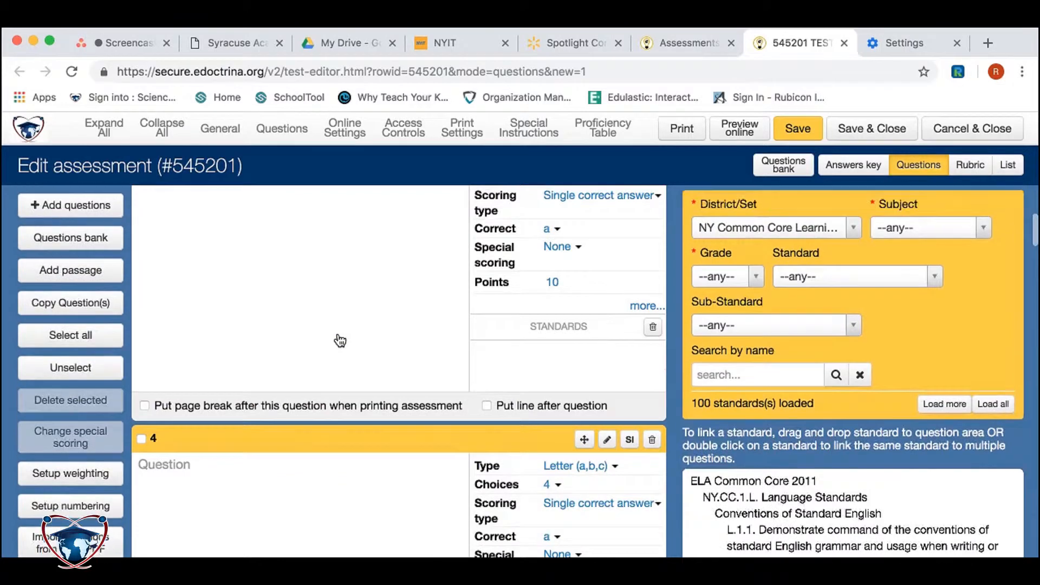
scroll(340, 341, "down", 4)
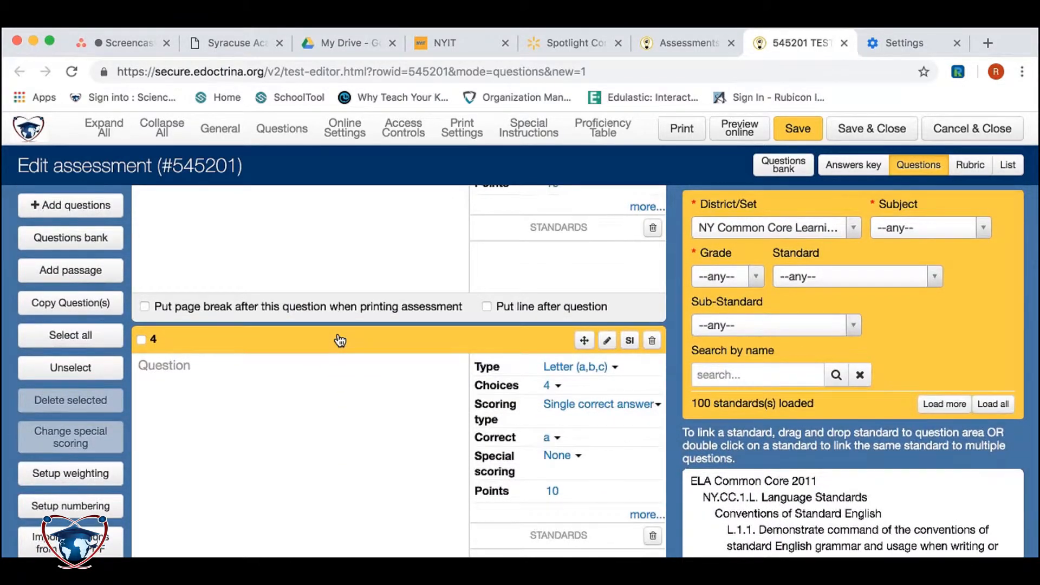
scroll(340, 340, "down", 9)
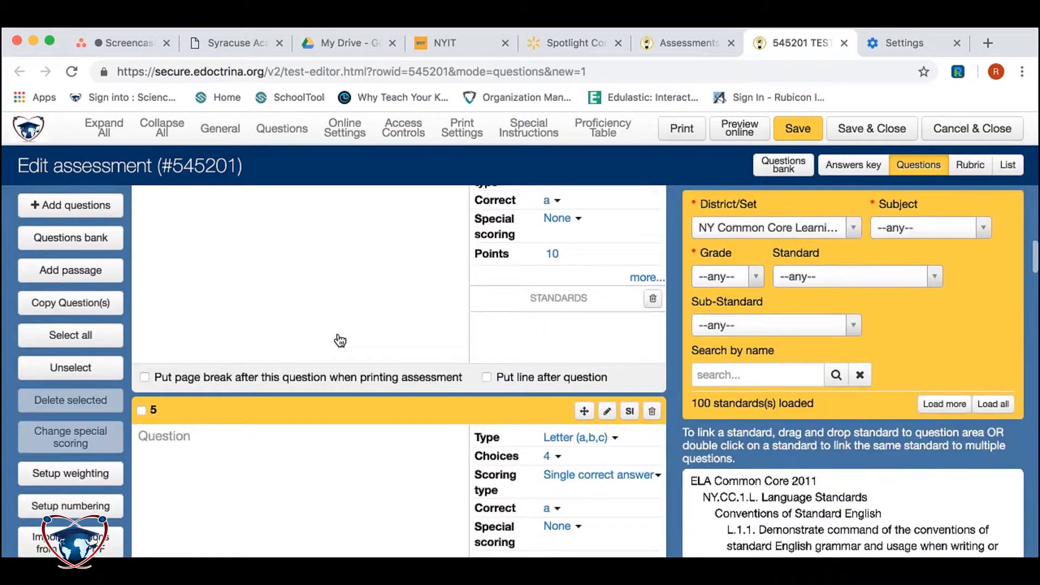
scroll(340, 341, "up", 7)
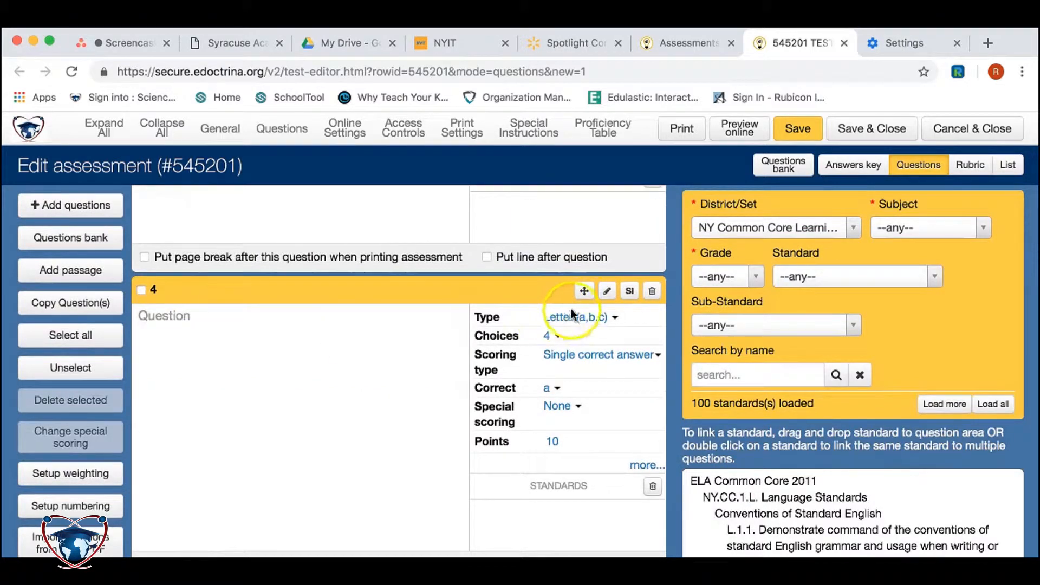
left_click(575, 316)
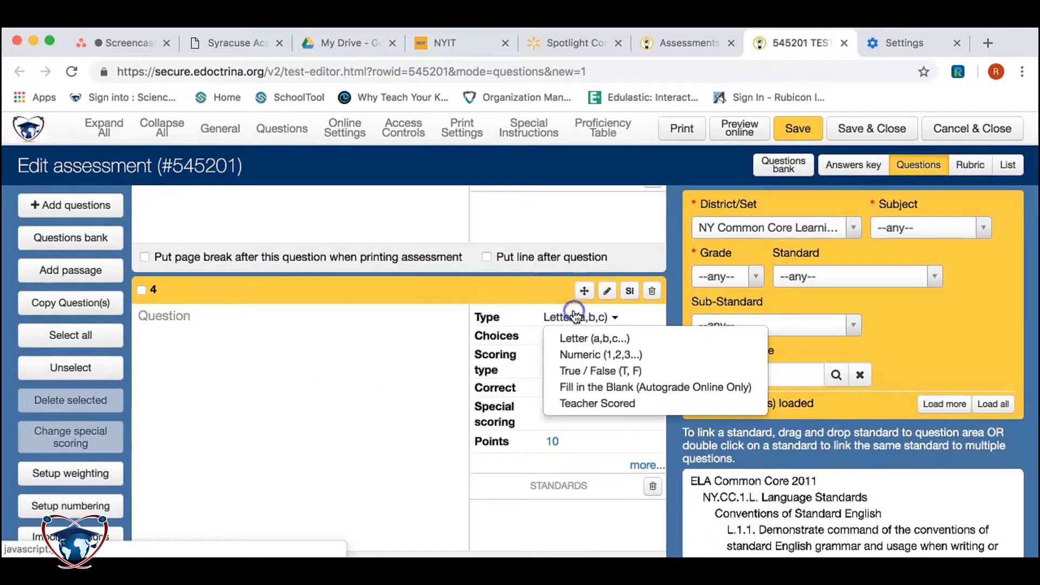
left_click(590, 405)
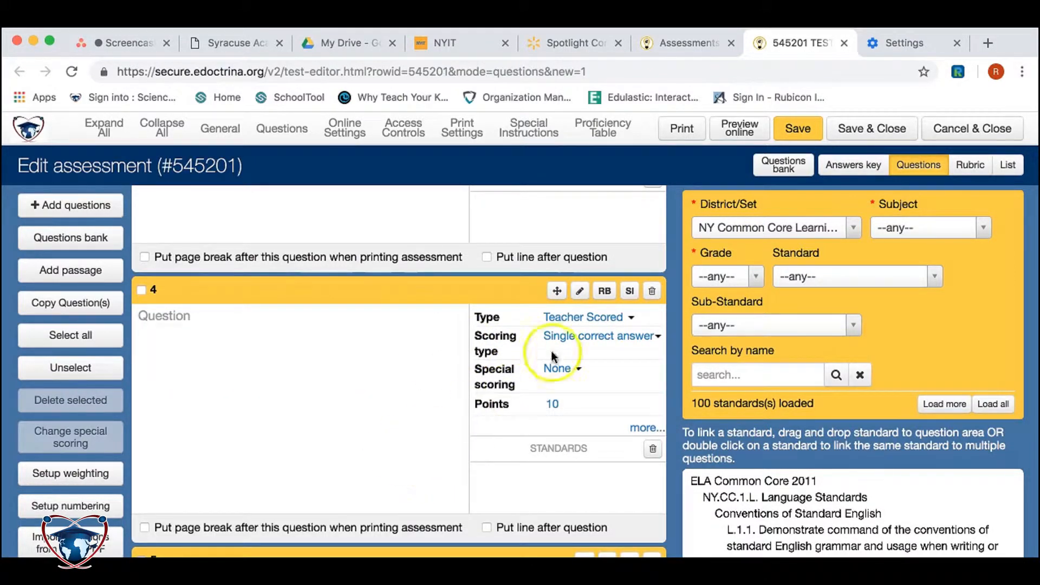
Step: Open question 4's editor, examine its Standards, Explanation for Students, Scoring Guide and Teacher Instructions sections, and close it
left_click(578, 291)
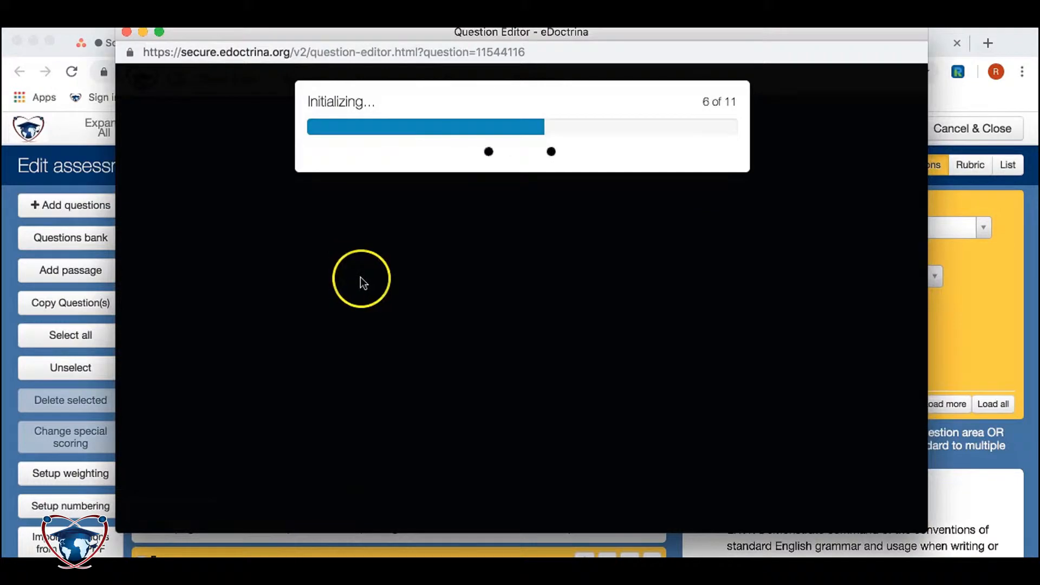
scroll(374, 351, "down", 10)
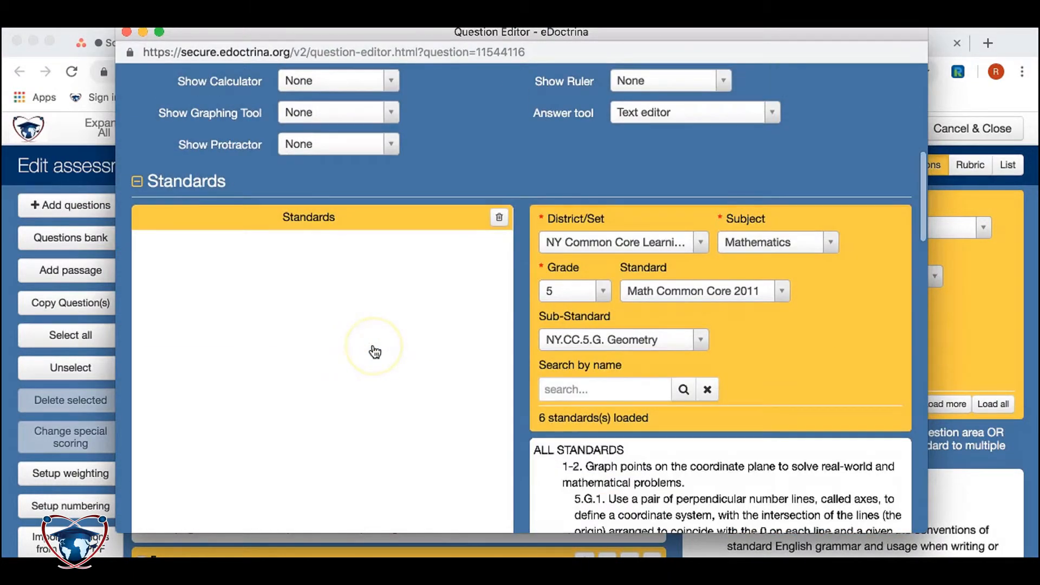
scroll(373, 350, "down", 15)
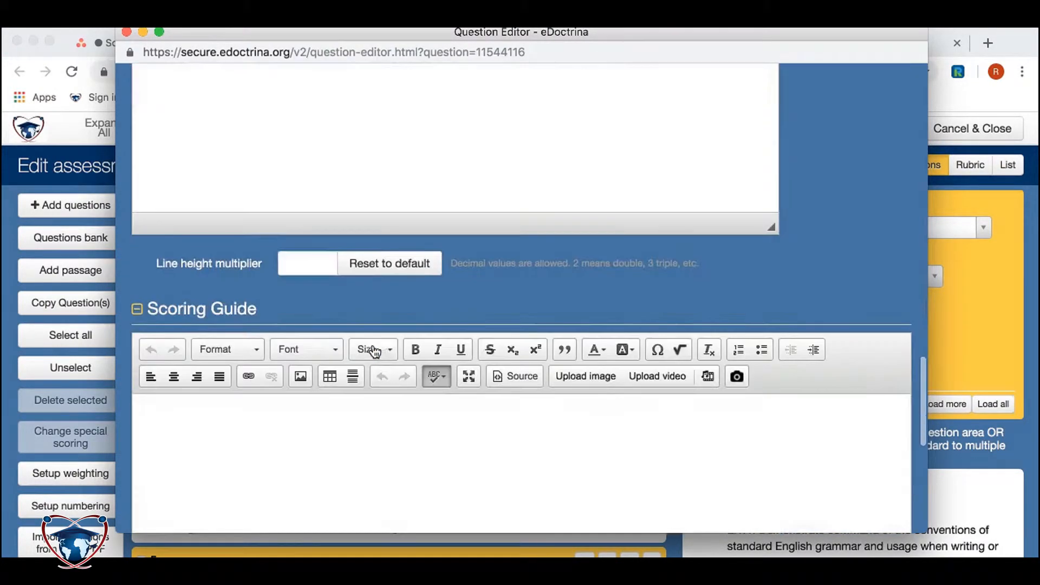
scroll(373, 351, "down", 8)
scroll(375, 352, "up", 5)
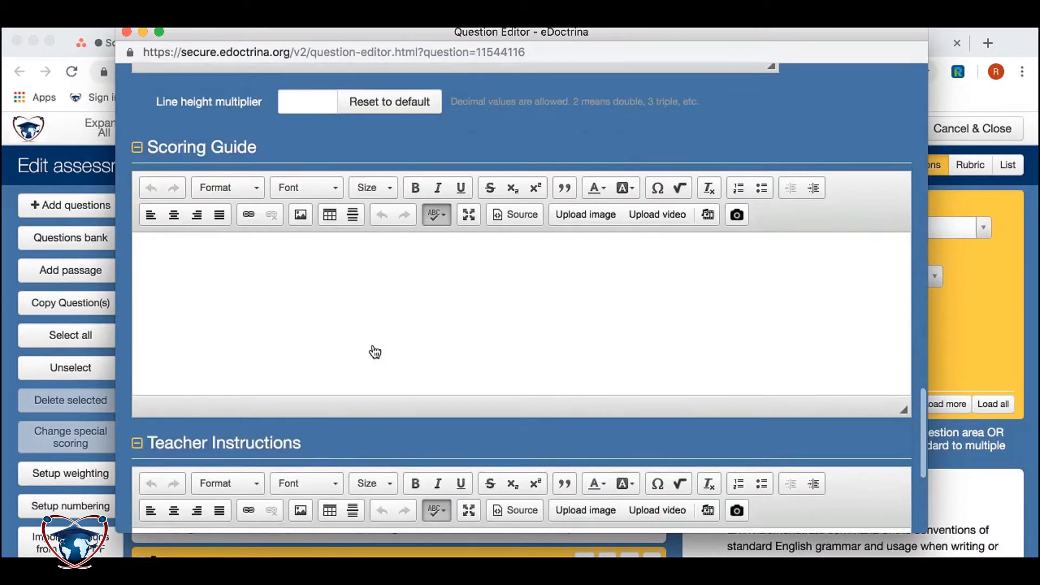
scroll(374, 352, "down", 3)
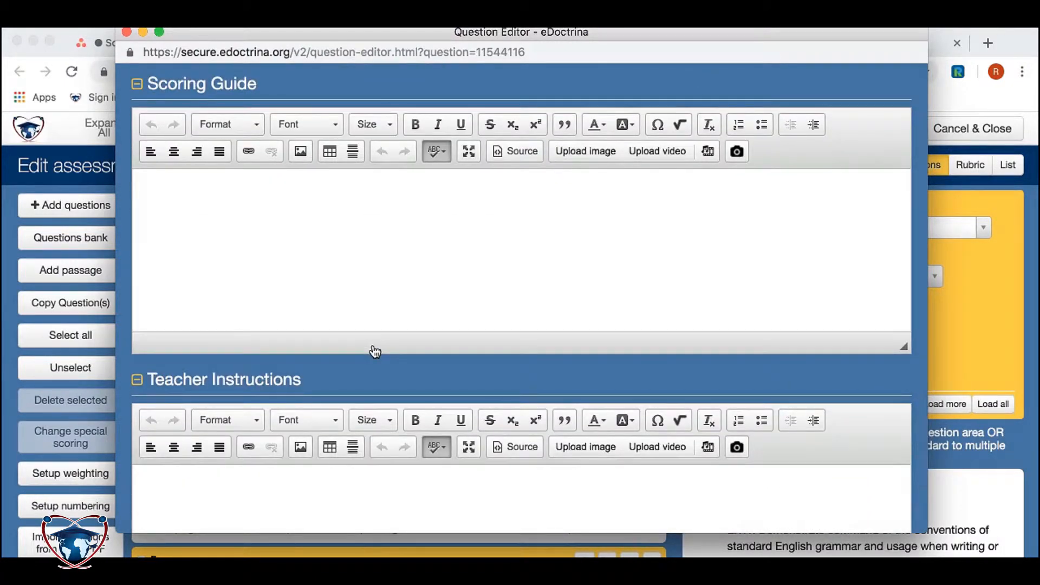
scroll(374, 352, "up", 1)
scroll(375, 352, "up", 6)
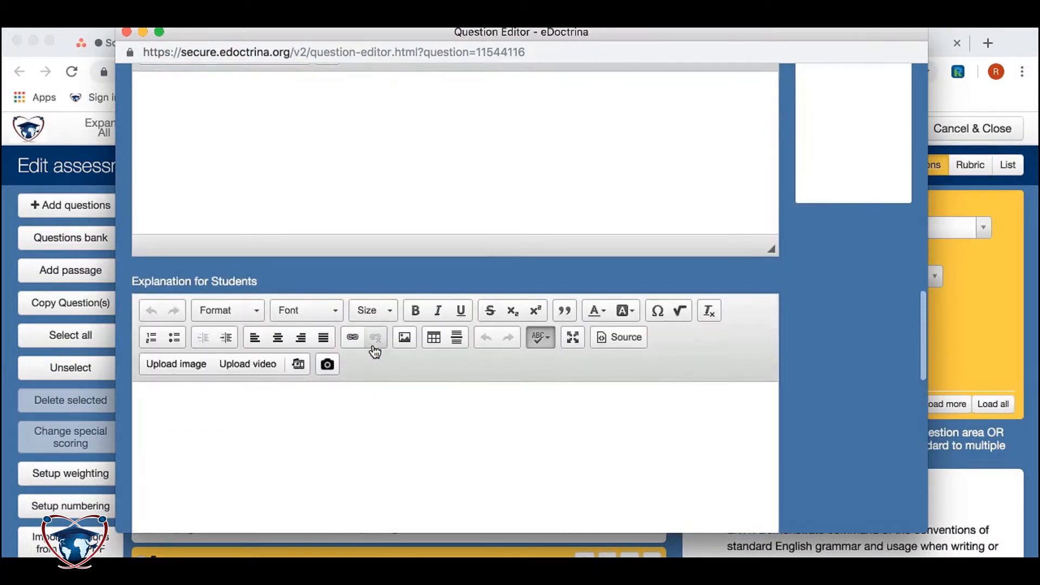
left_click(217, 88)
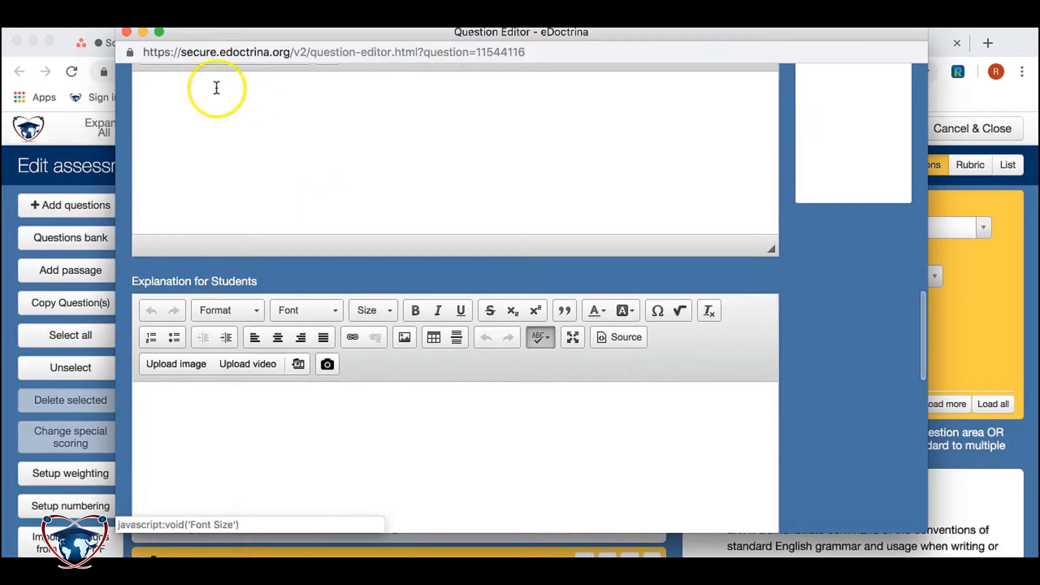
left_click(132, 37)
Step: Change question 4's type to Fill in the Blank (Autograde Online Only)
left_click(596, 317)
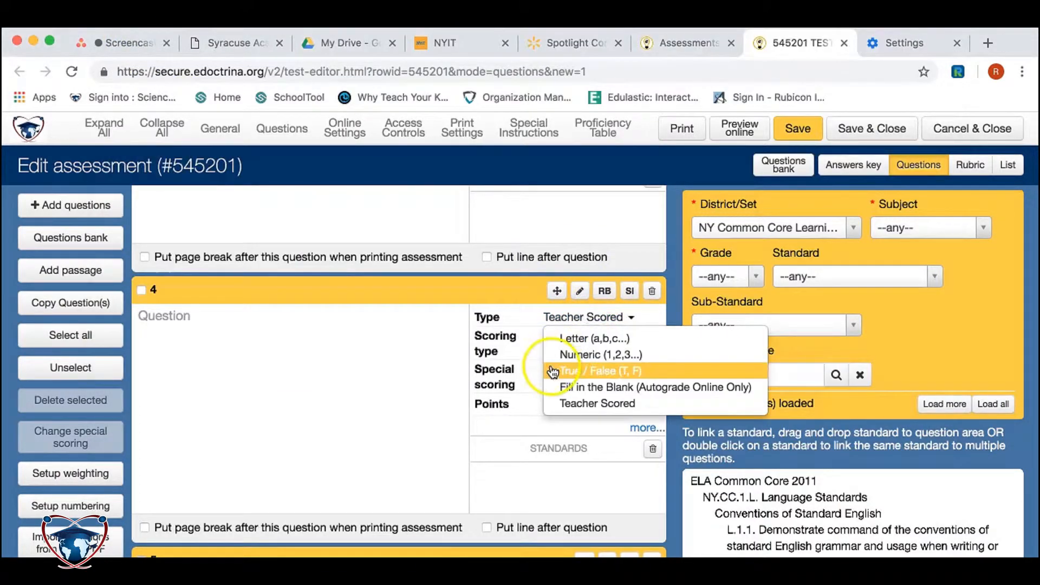
left_click(581, 387)
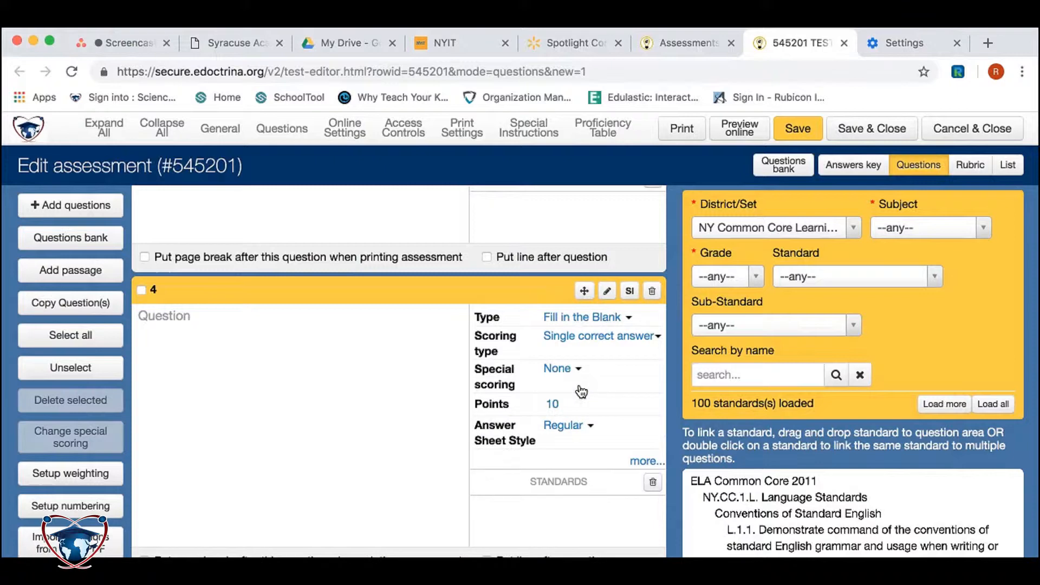
Step: Open question 4's editor, look through its General, Tools, Standards and Explanation for Students sections, and close it
left_click(607, 291)
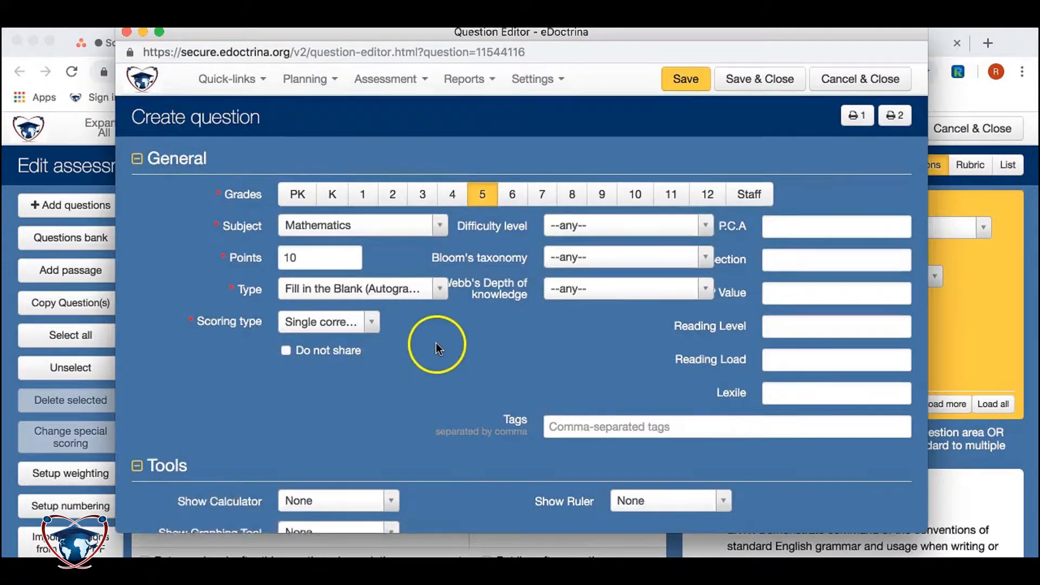
scroll(438, 346, "down", 5)
scroll(466, 450, "down", 5)
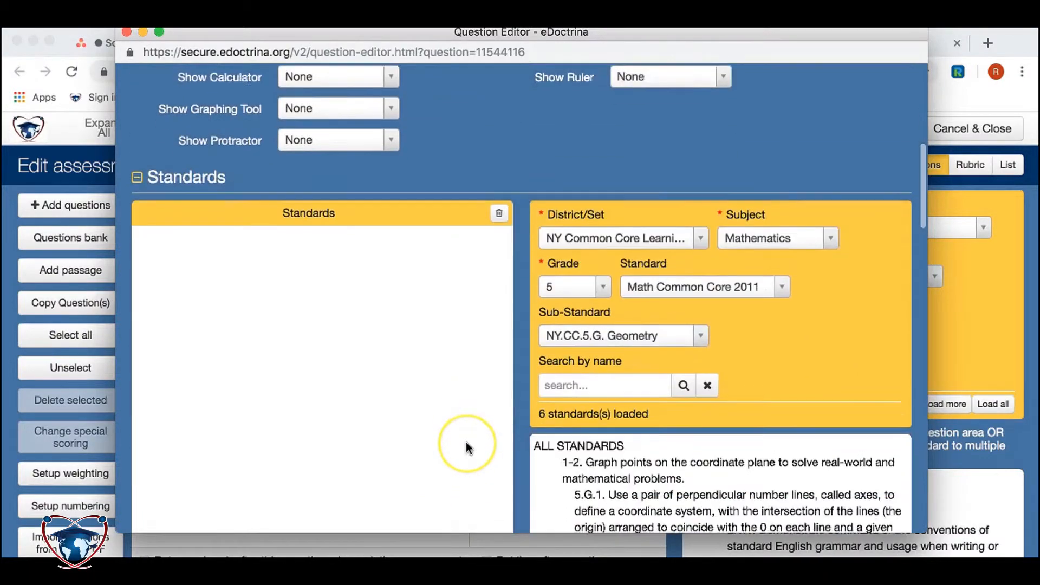
scroll(466, 440, "down", 15)
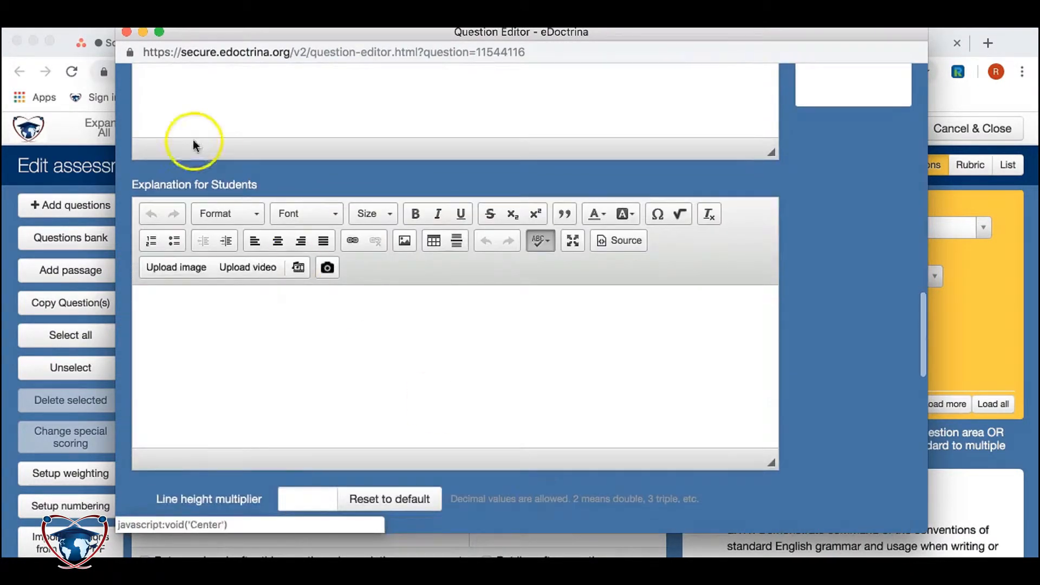
left_click(126, 32)
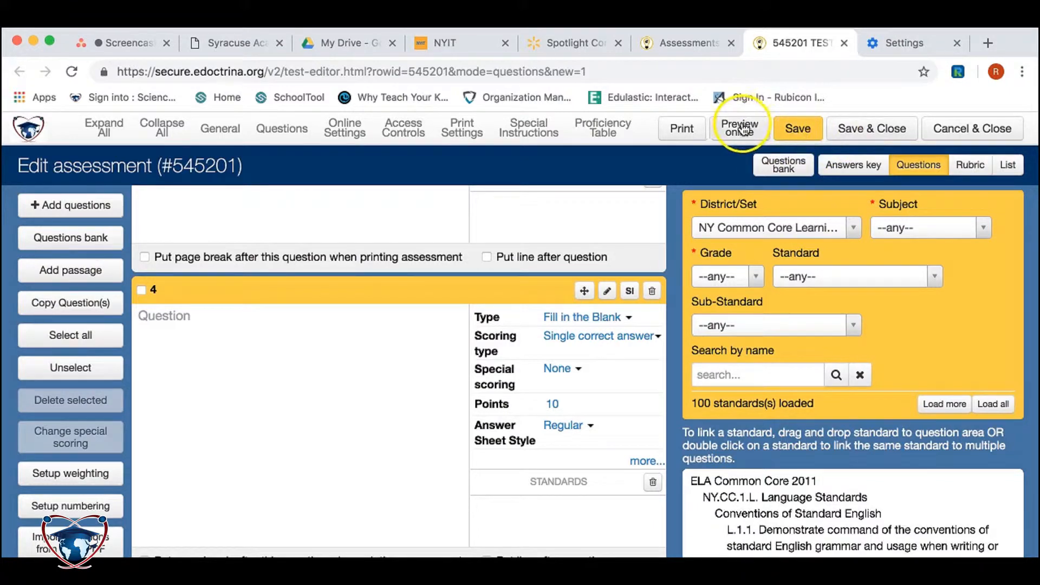
Step: Save and close the assessment, and filter the Assessments list to school year 2018-2019
left_click(879, 130)
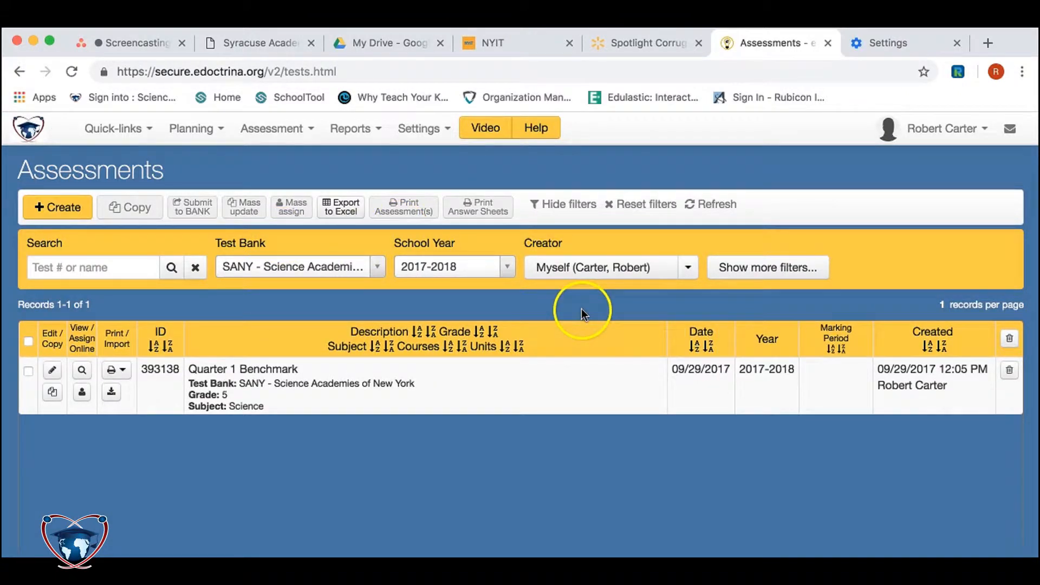
left_click(643, 271)
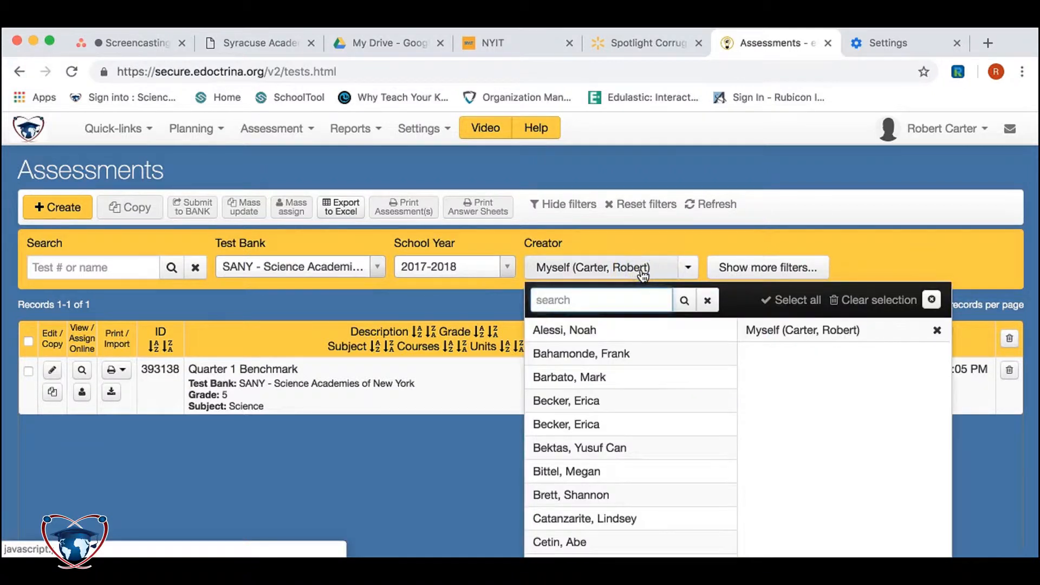
left_click(605, 265)
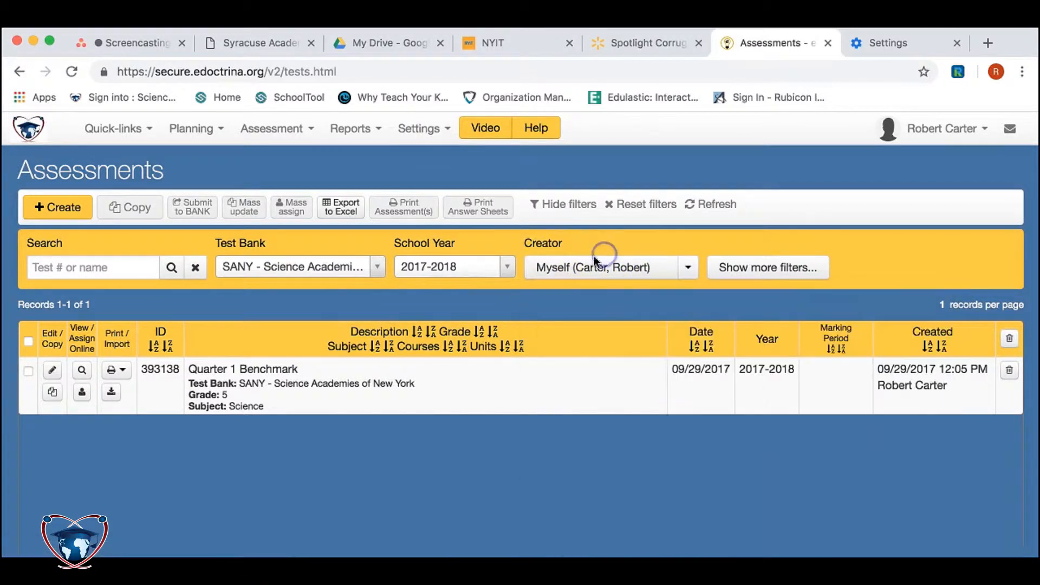
left_click(506, 265)
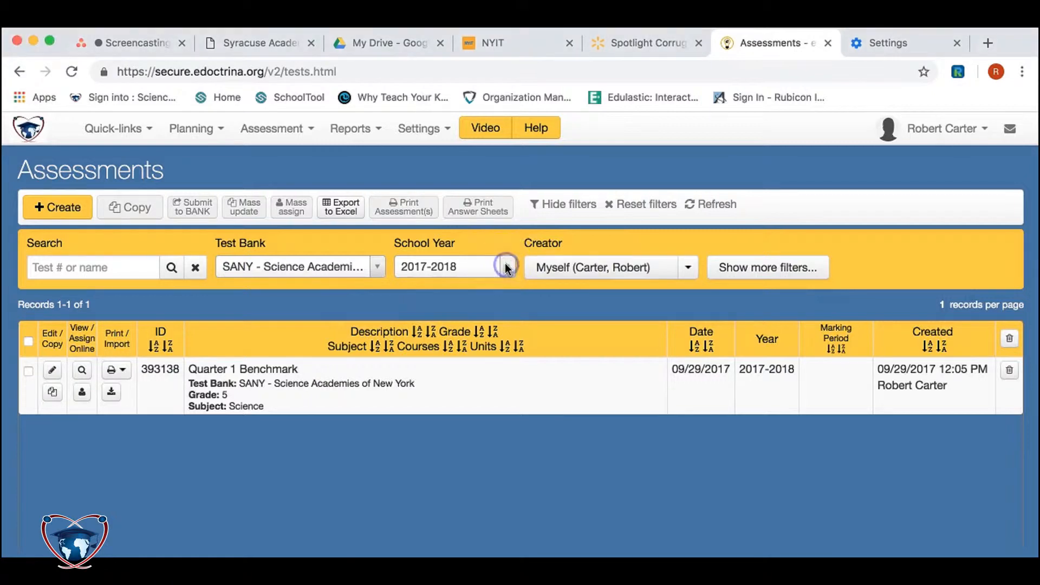
scroll(464, 411, "down", 2)
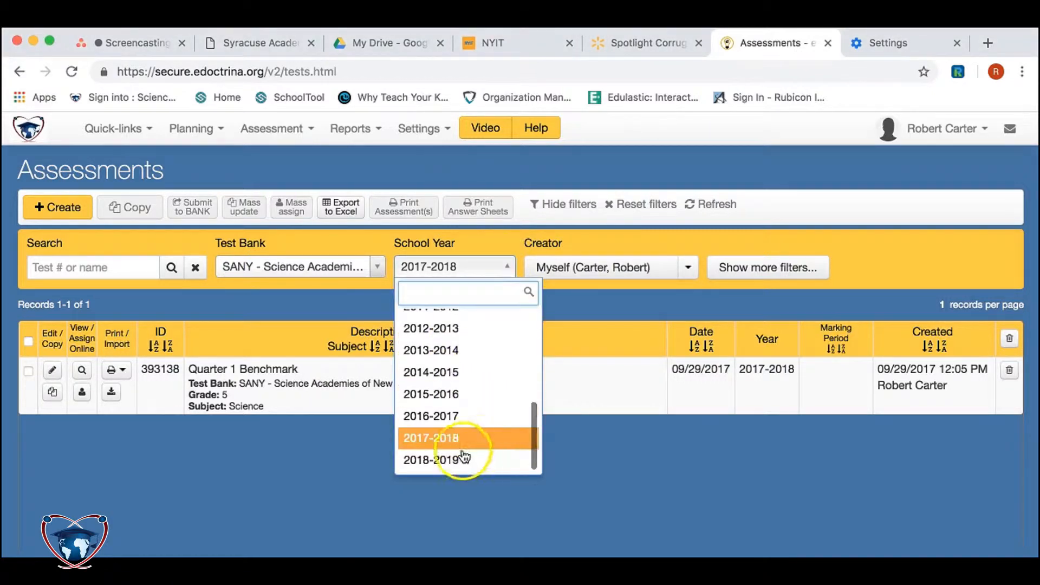
left_click(446, 459)
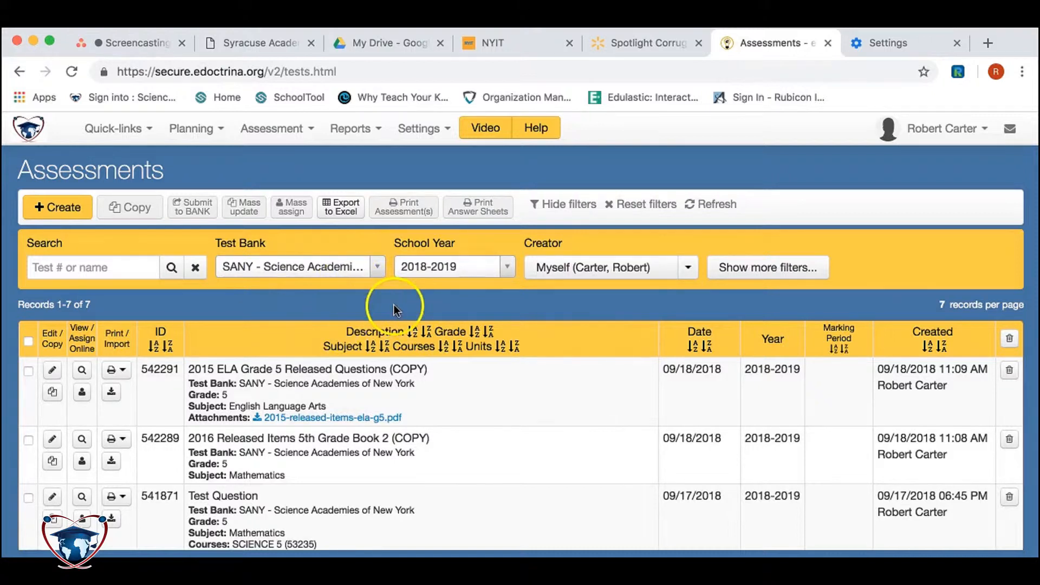
Step: Open the online student assignment window for TEST1234, examine its course, class and test window options, and finish without assigning students
scroll(494, 358, "down", 1)
scroll(444, 395, "down", 5)
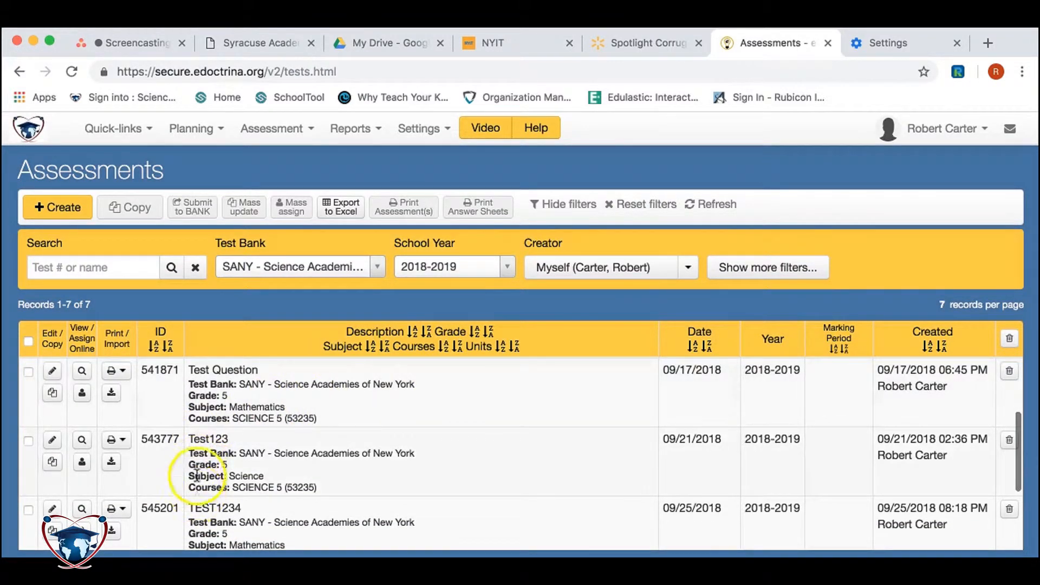
scroll(198, 445, "down", 3)
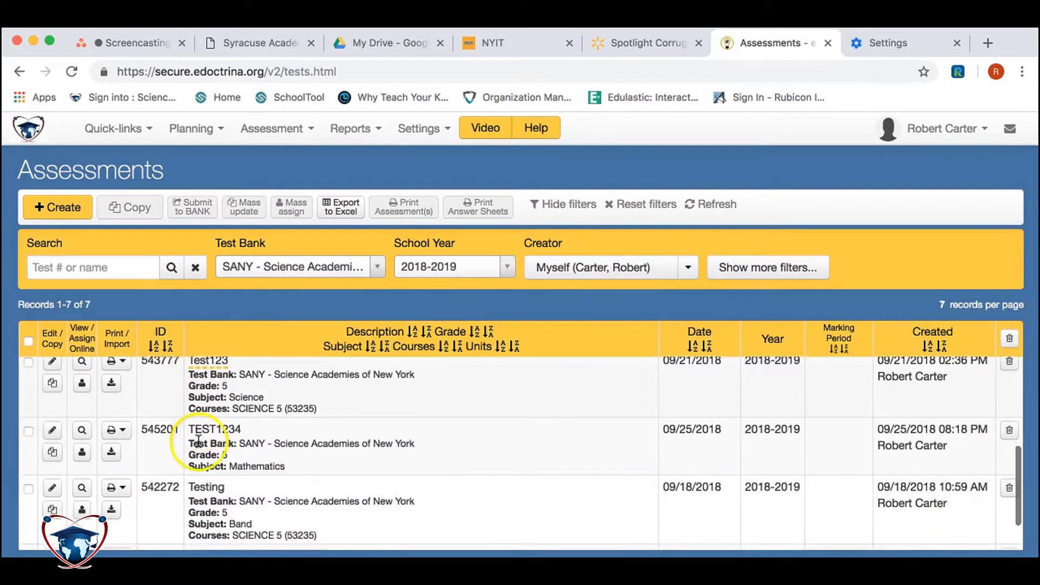
left_click(84, 457)
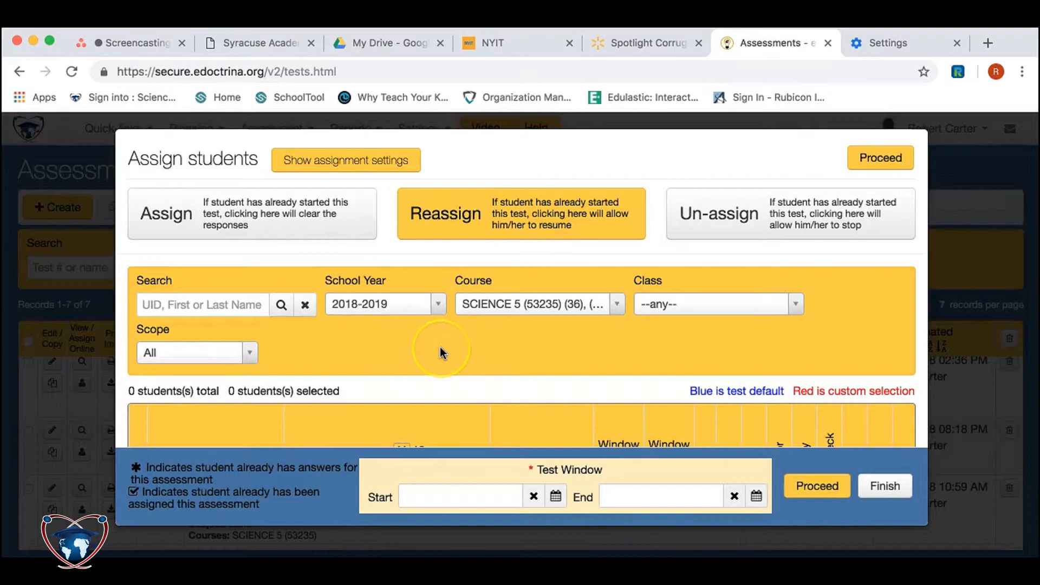
scroll(440, 352, "down", 3)
scroll(439, 352, "up", 3)
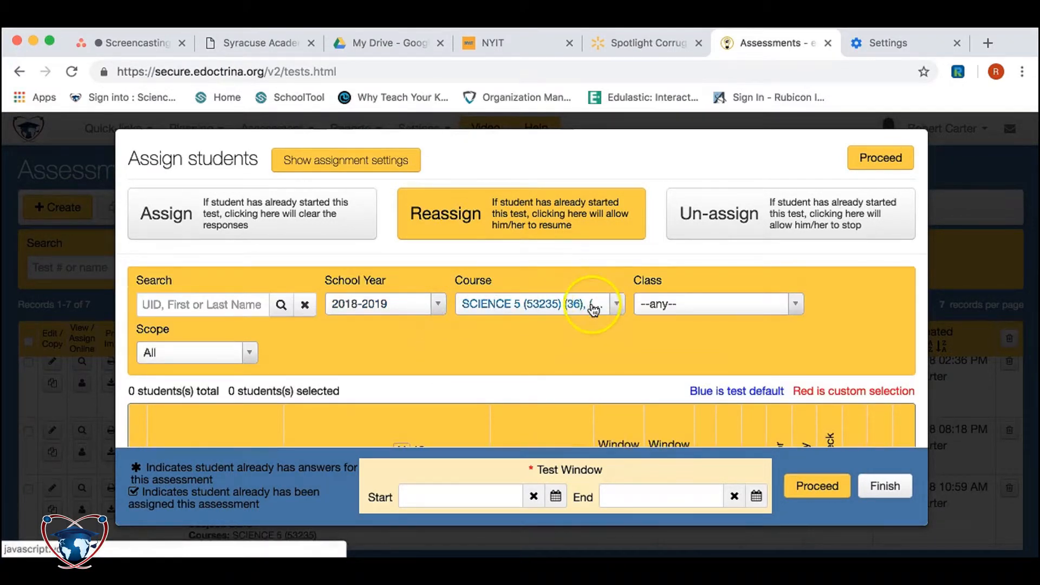
left_click(697, 303)
left_click(697, 303)
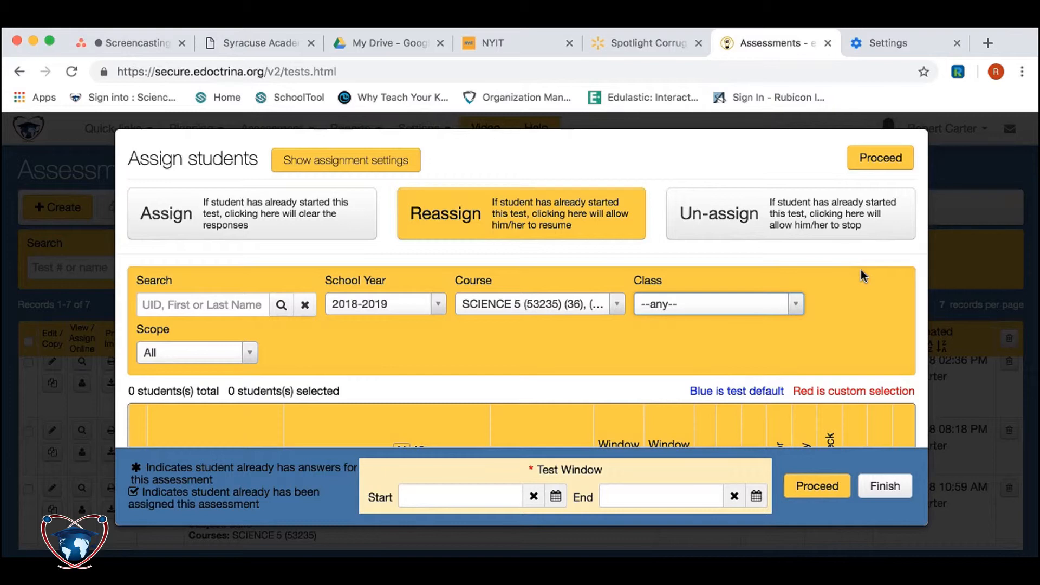
left_click(888, 486)
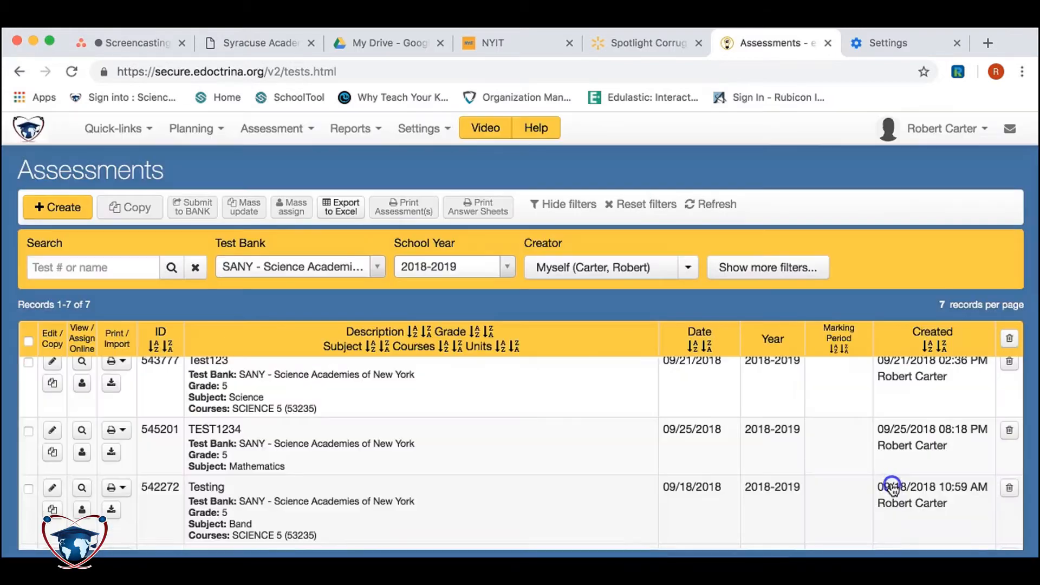
left_click(489, 345)
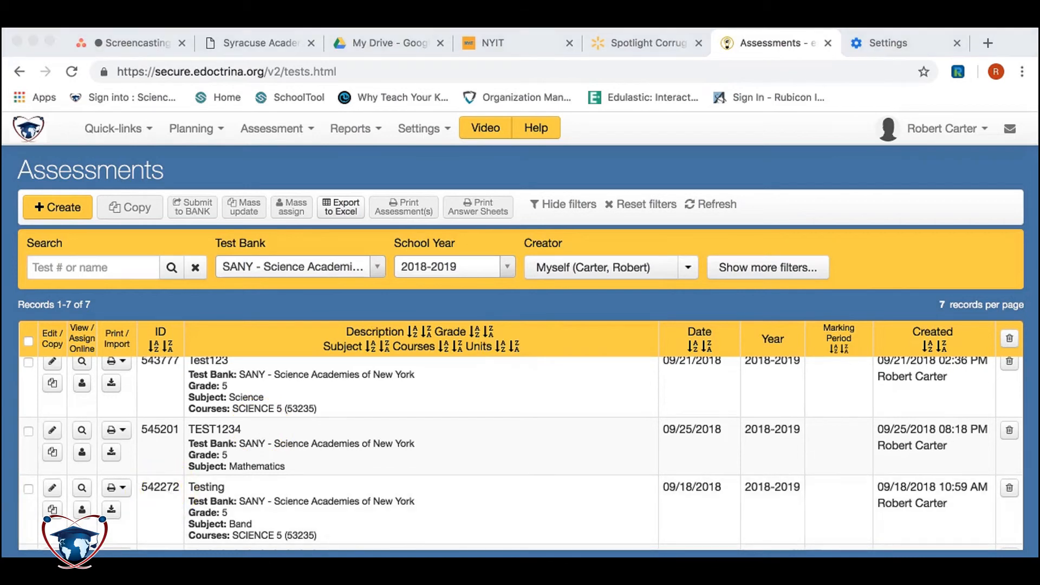